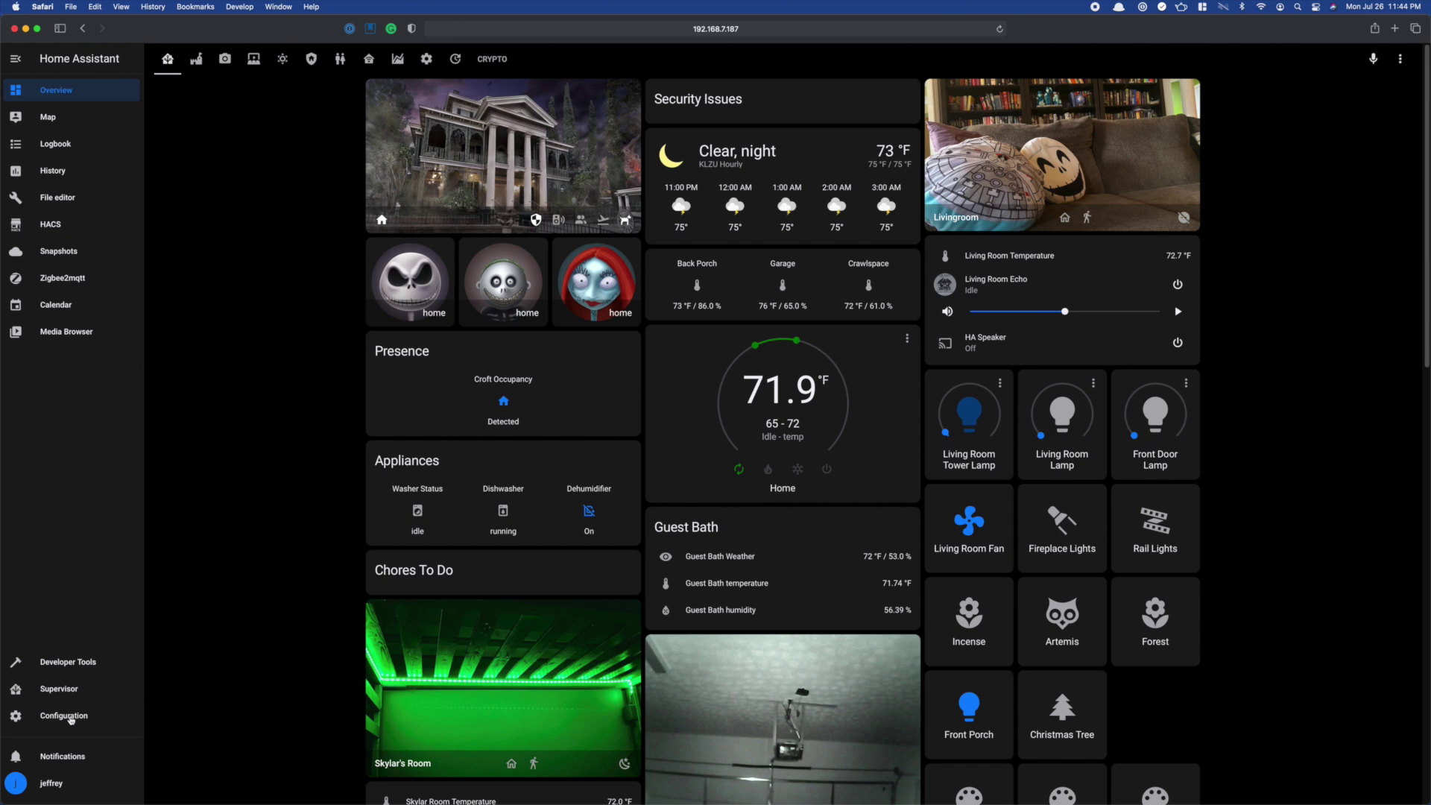
# Step: Create a new Toggle helper named 'vacation mode' from Configuration > Helpers
pyautogui.click(70, 717)
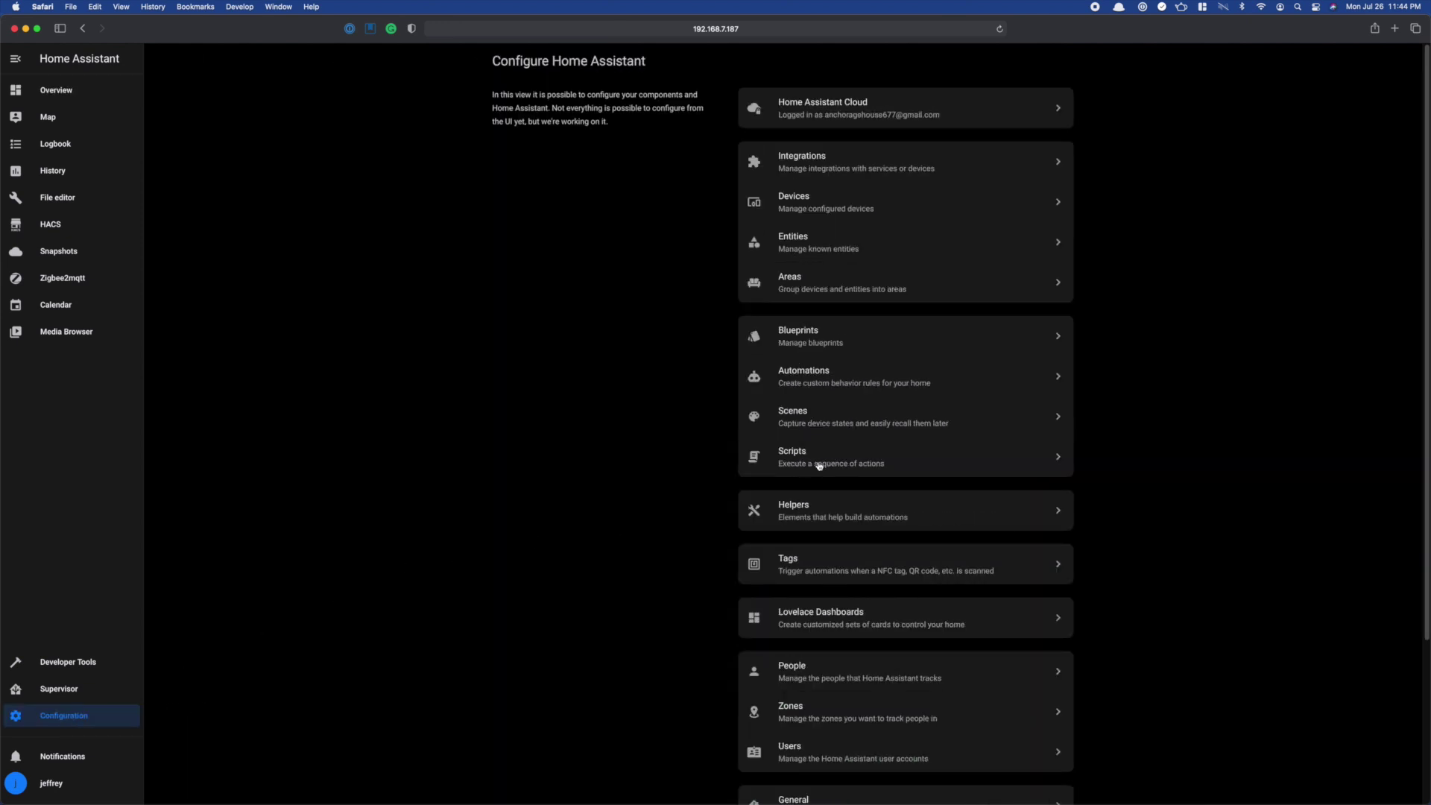
pyautogui.click(850, 507)
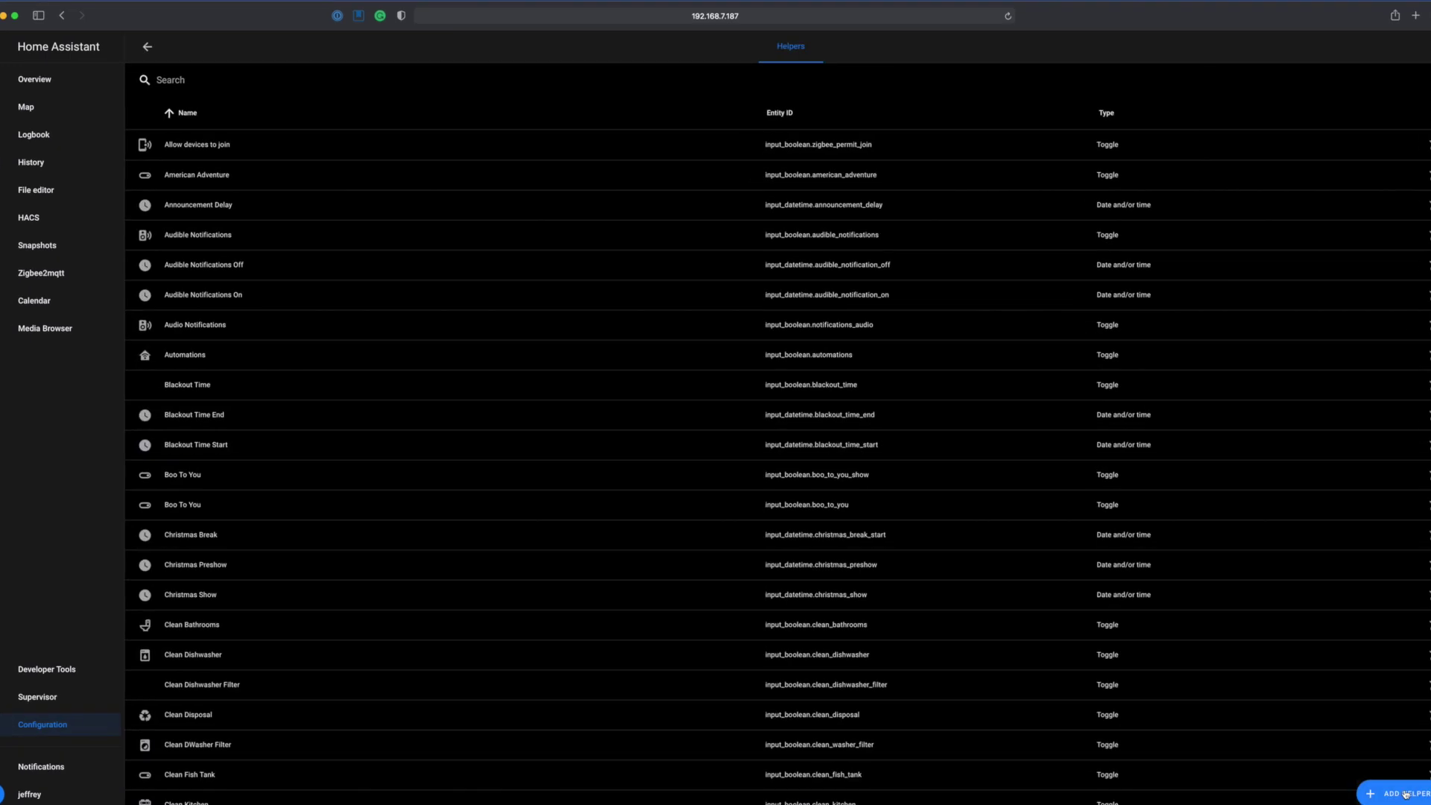
pyautogui.click(1405, 793)
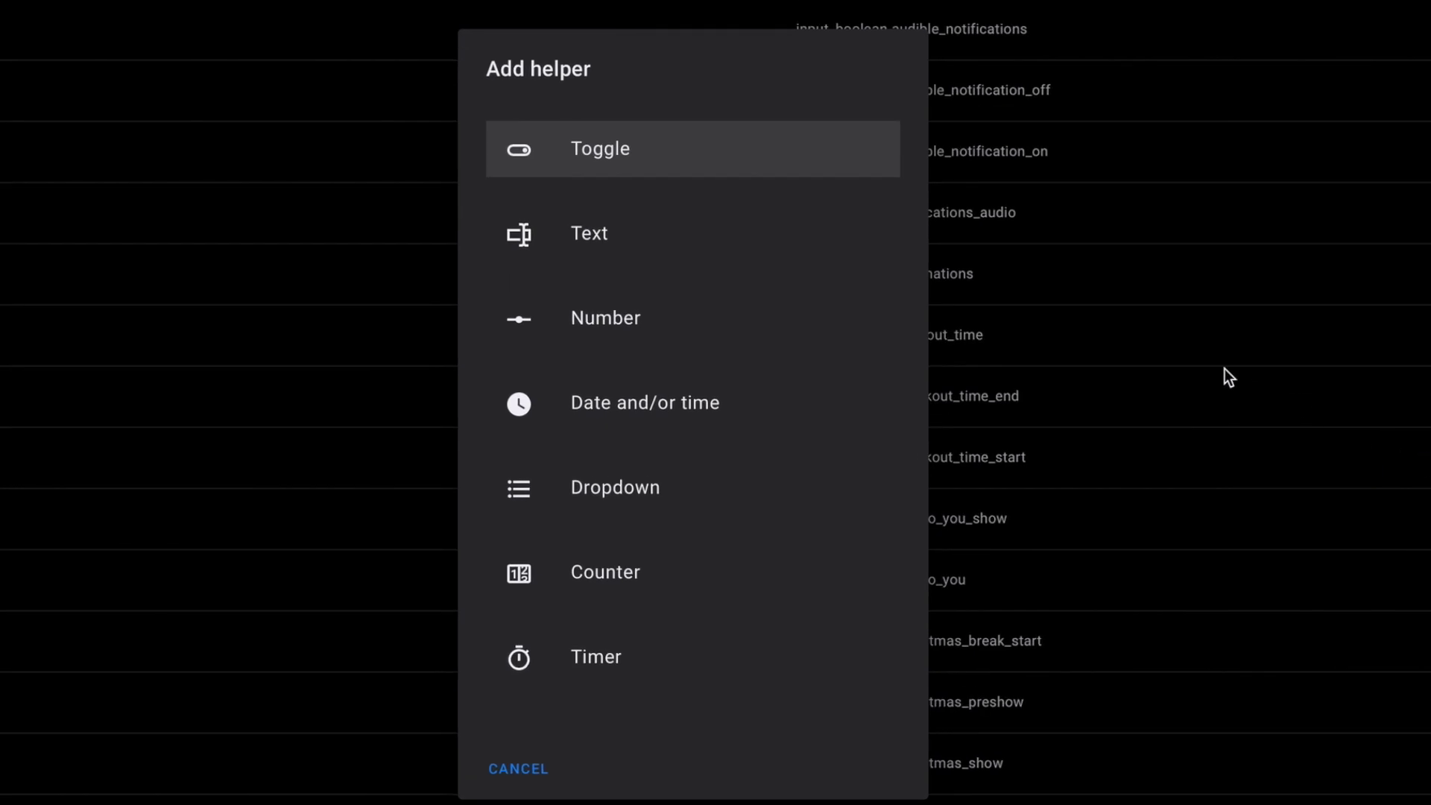
pyautogui.click(638, 166)
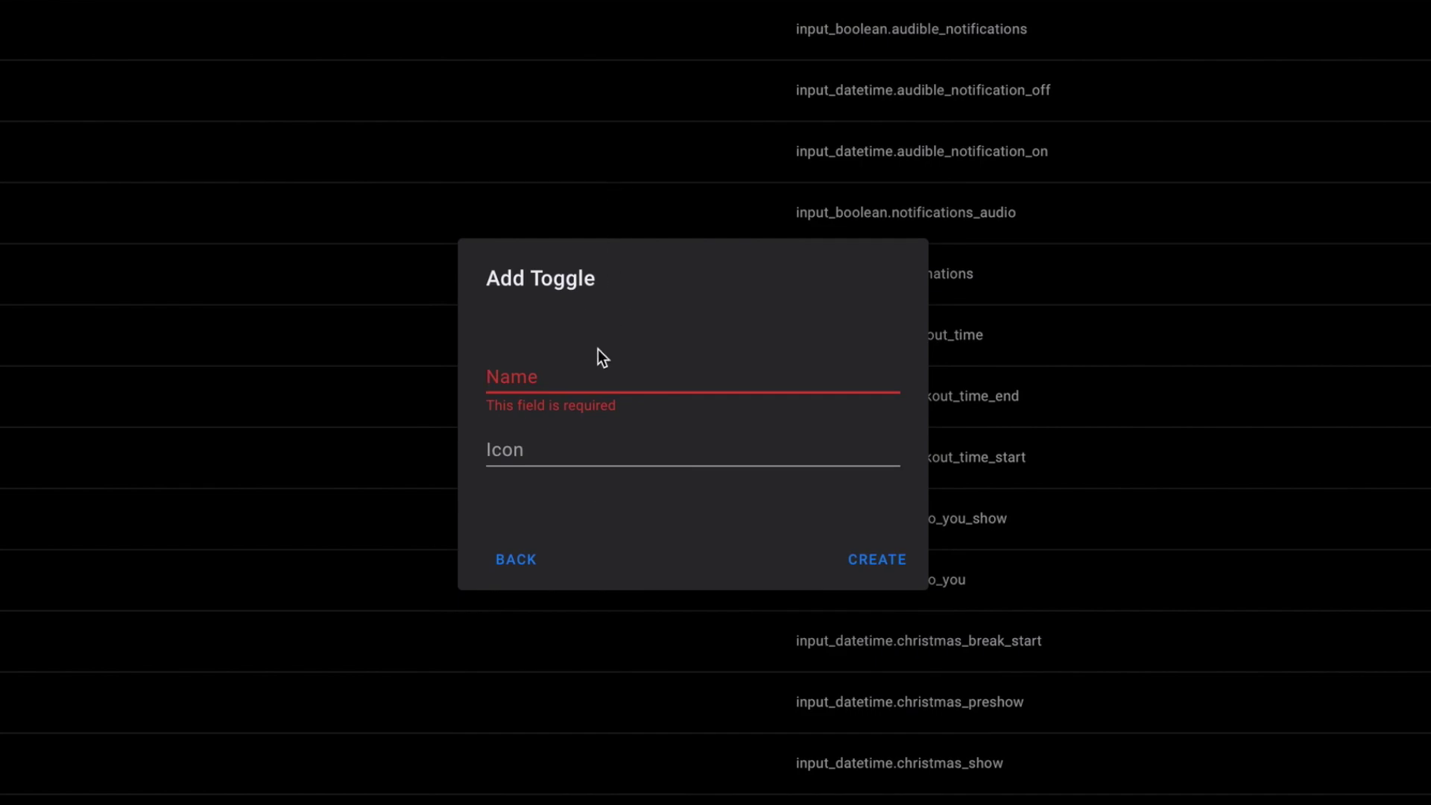
pyautogui.write('vacation')
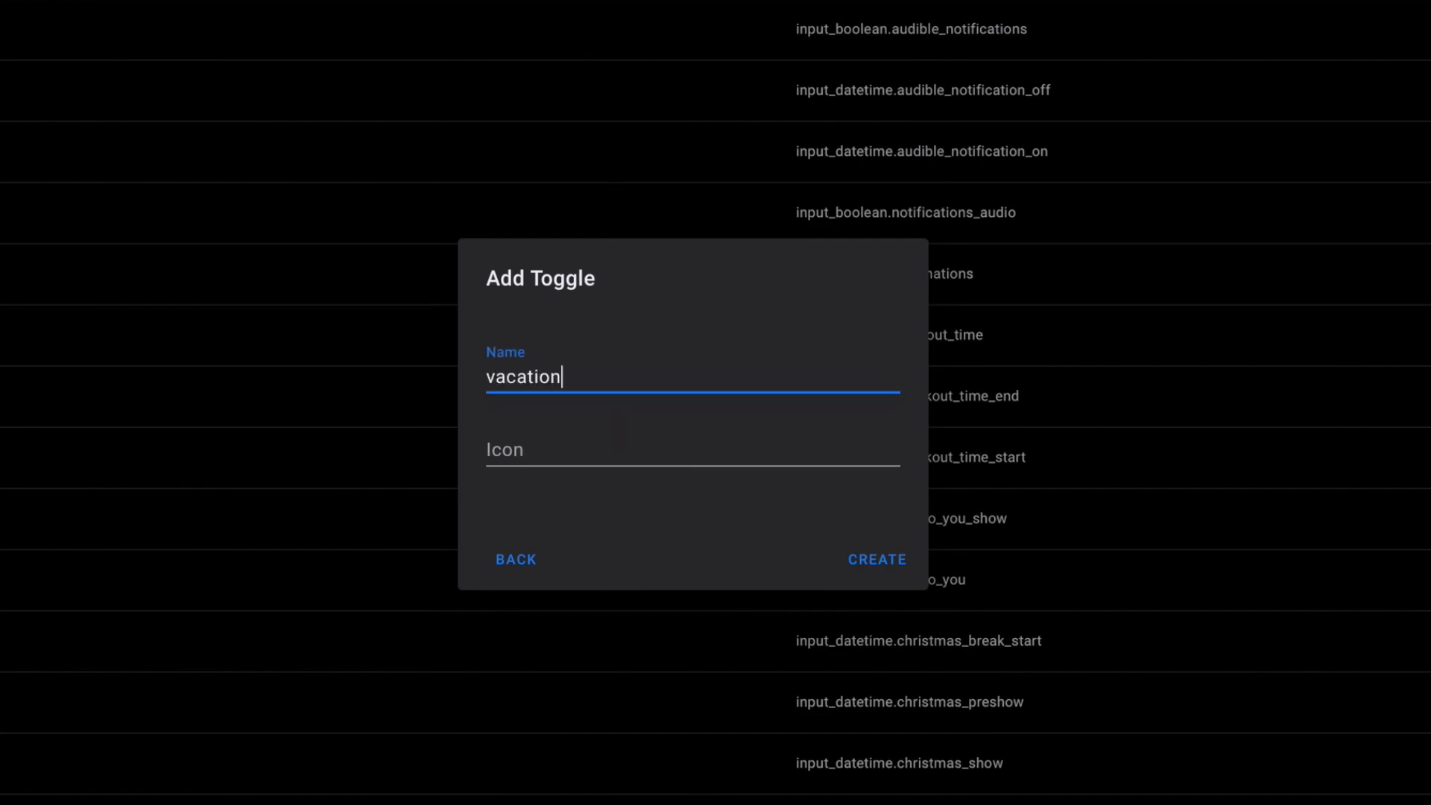
pyautogui.write(' mode')
pyautogui.click(897, 567)
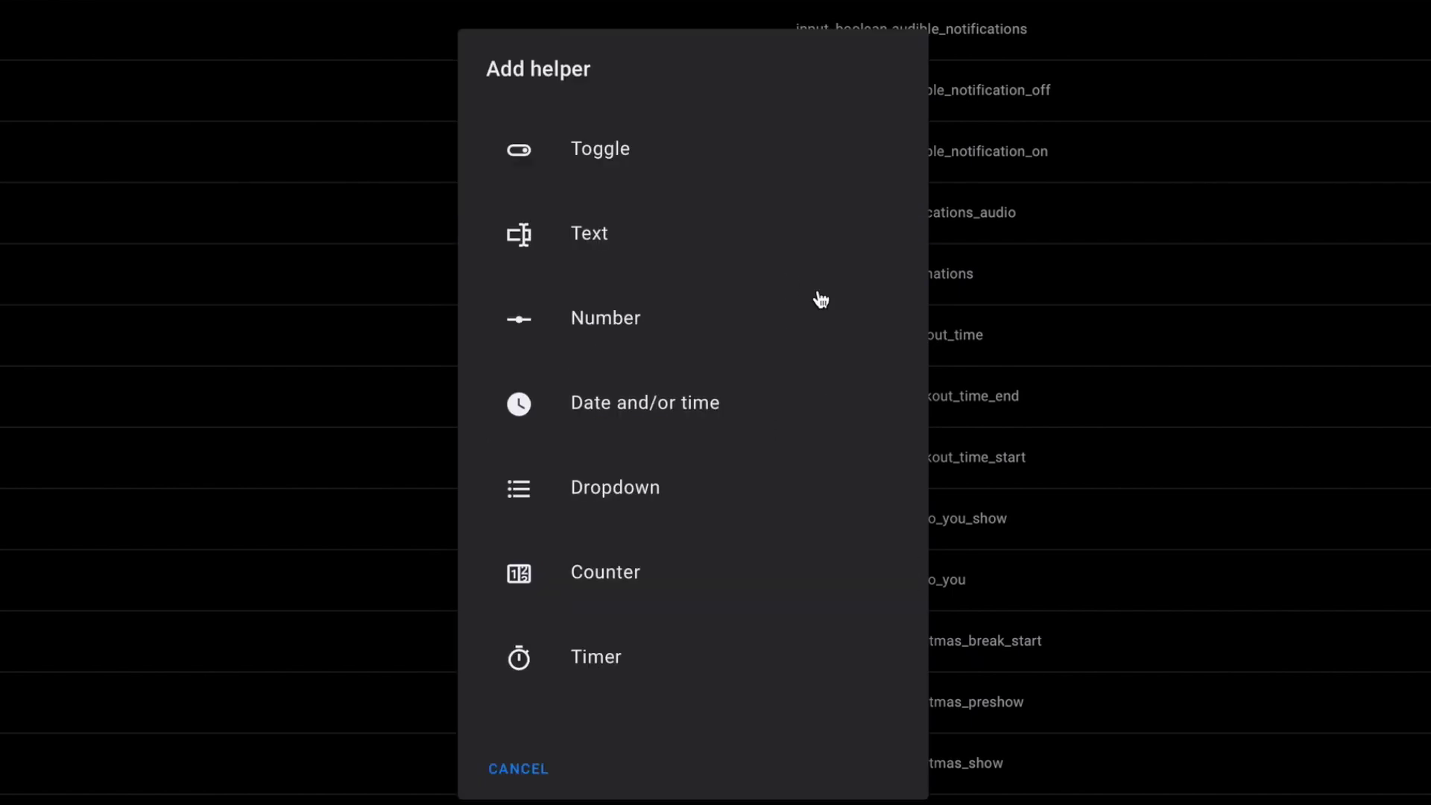
# Step: Add a Text helper named 'current random light'
pyautogui.click(637, 246)
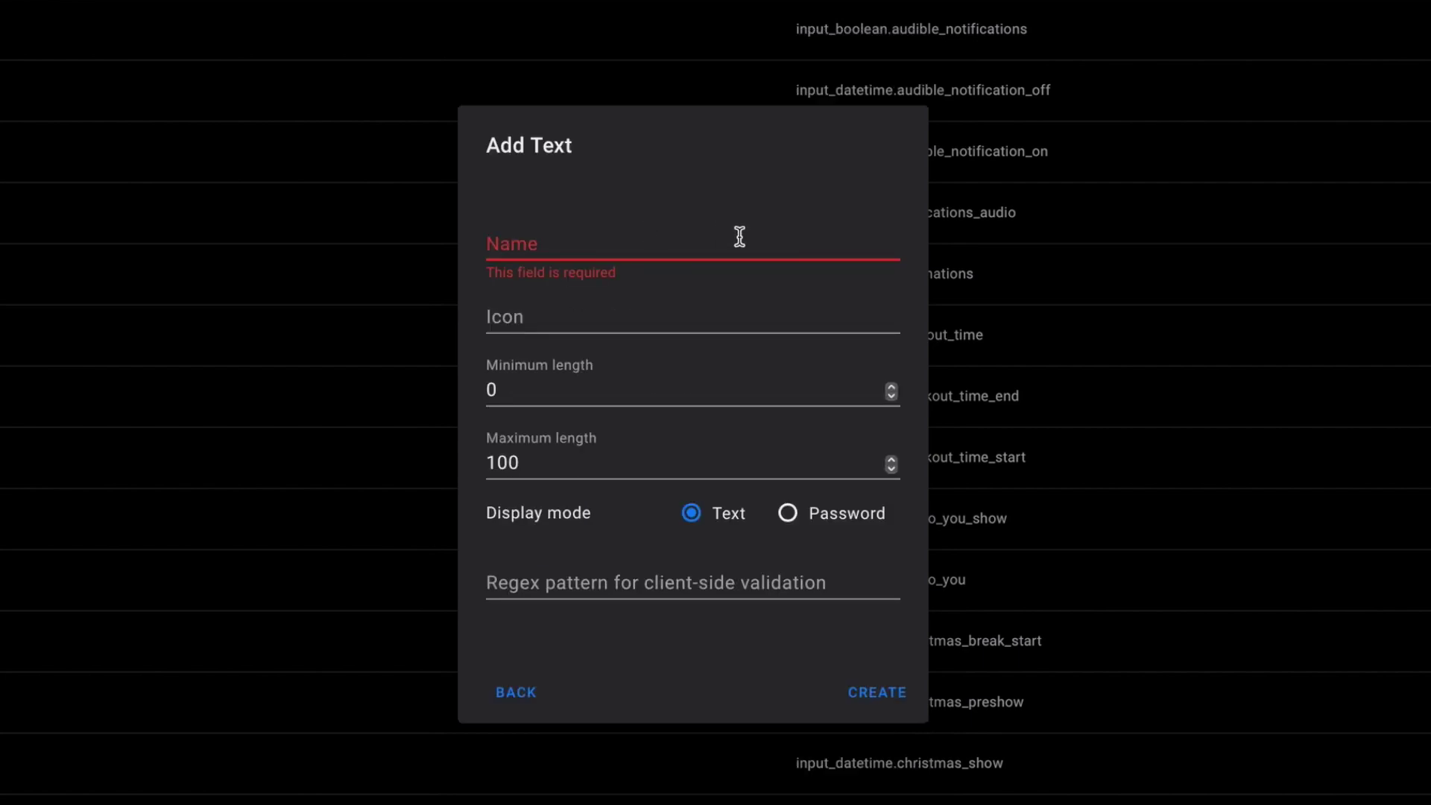
pyautogui.click(739, 237)
pyautogui.write('current')
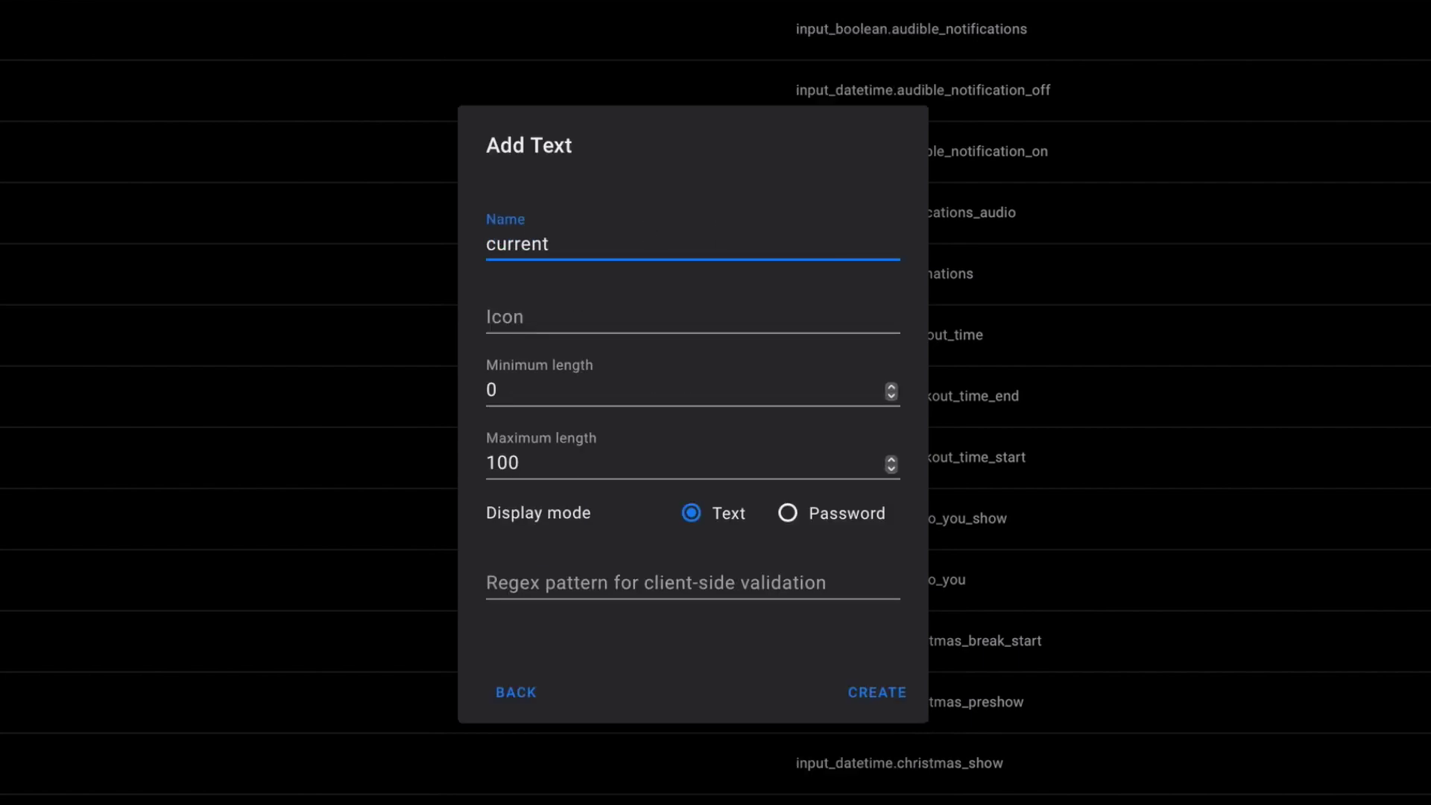
pyautogui.write(' random light')
pyautogui.click(885, 704)
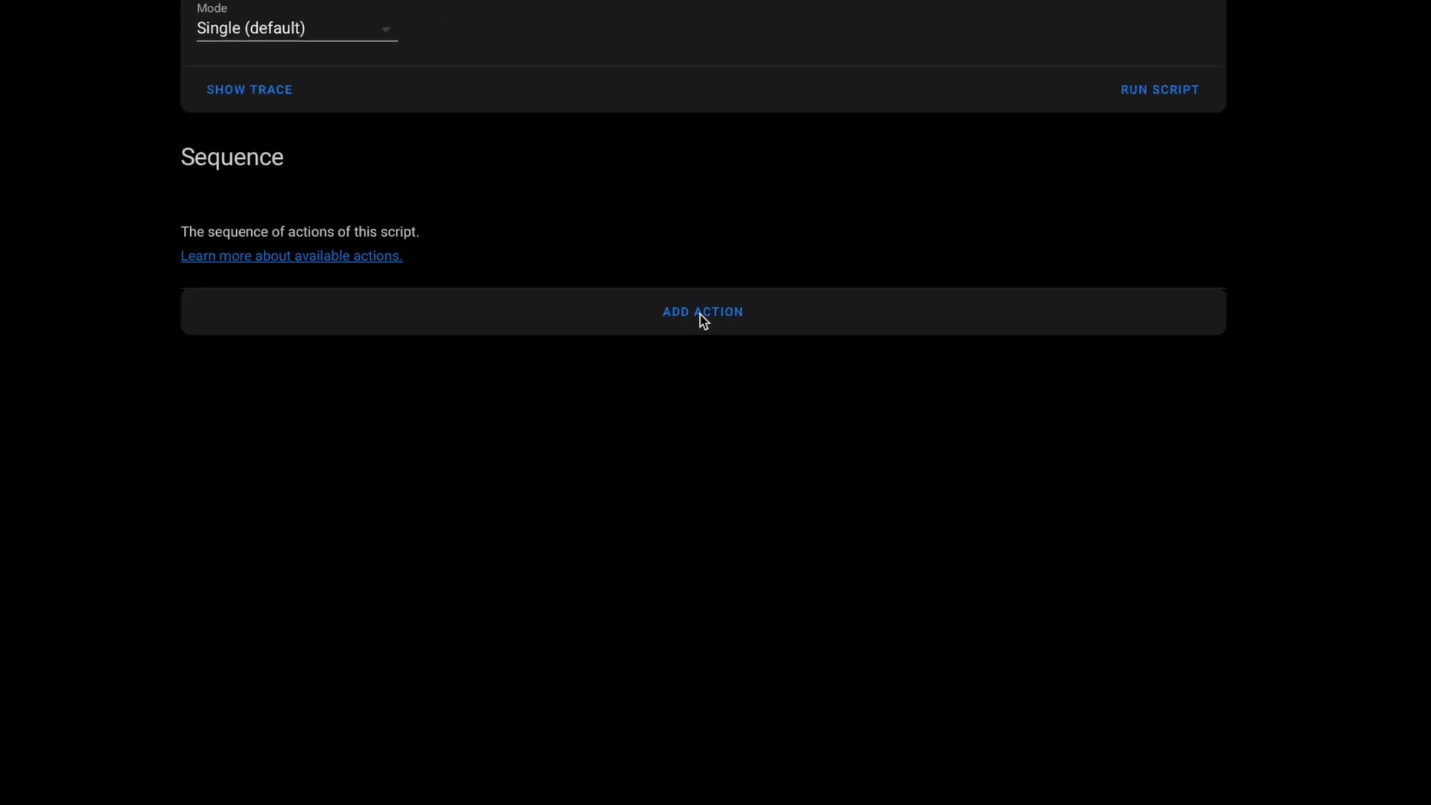
# Step: Add a Repeat action to the script sequence that repeats until a condition holds
pyautogui.click(731, 323)
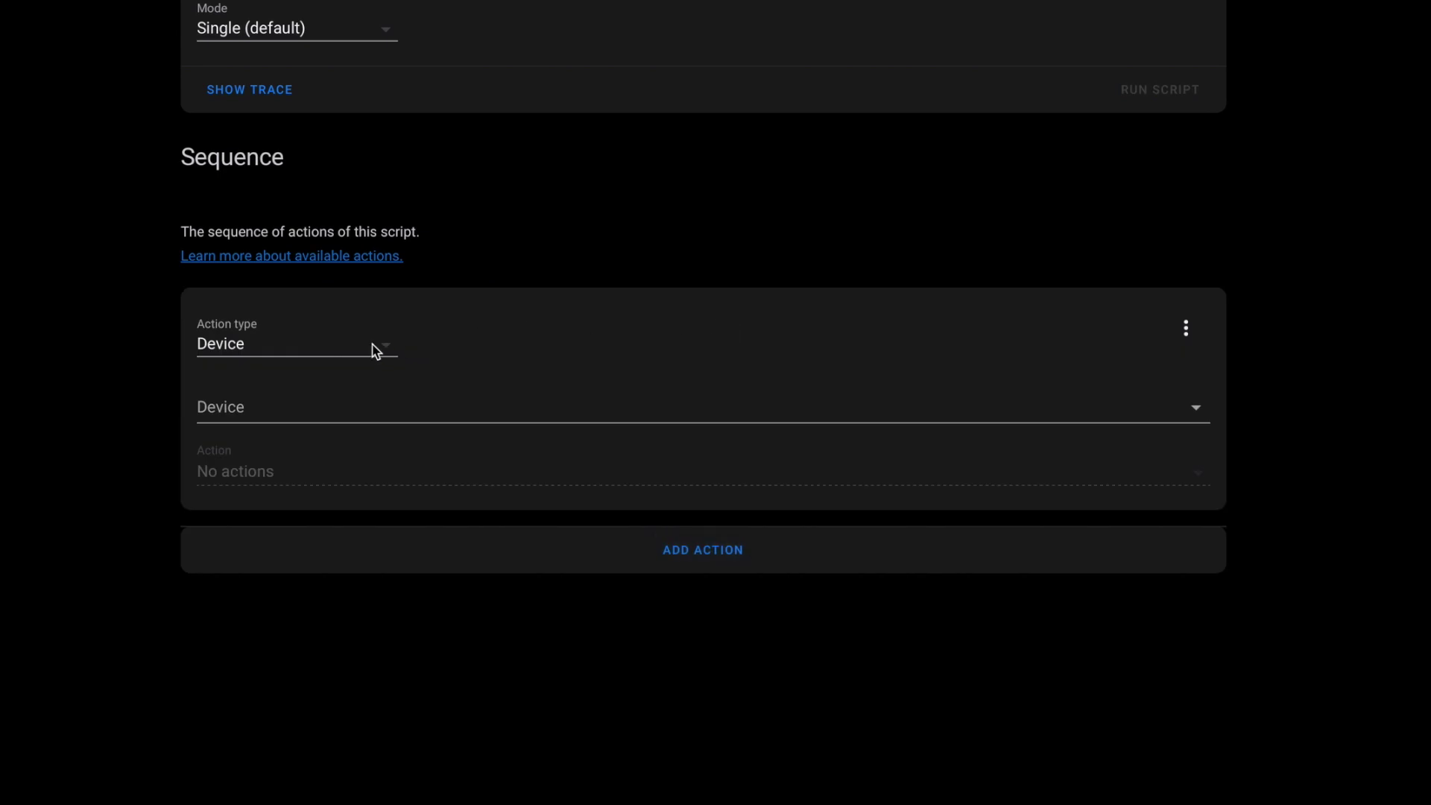
pyautogui.click(376, 352)
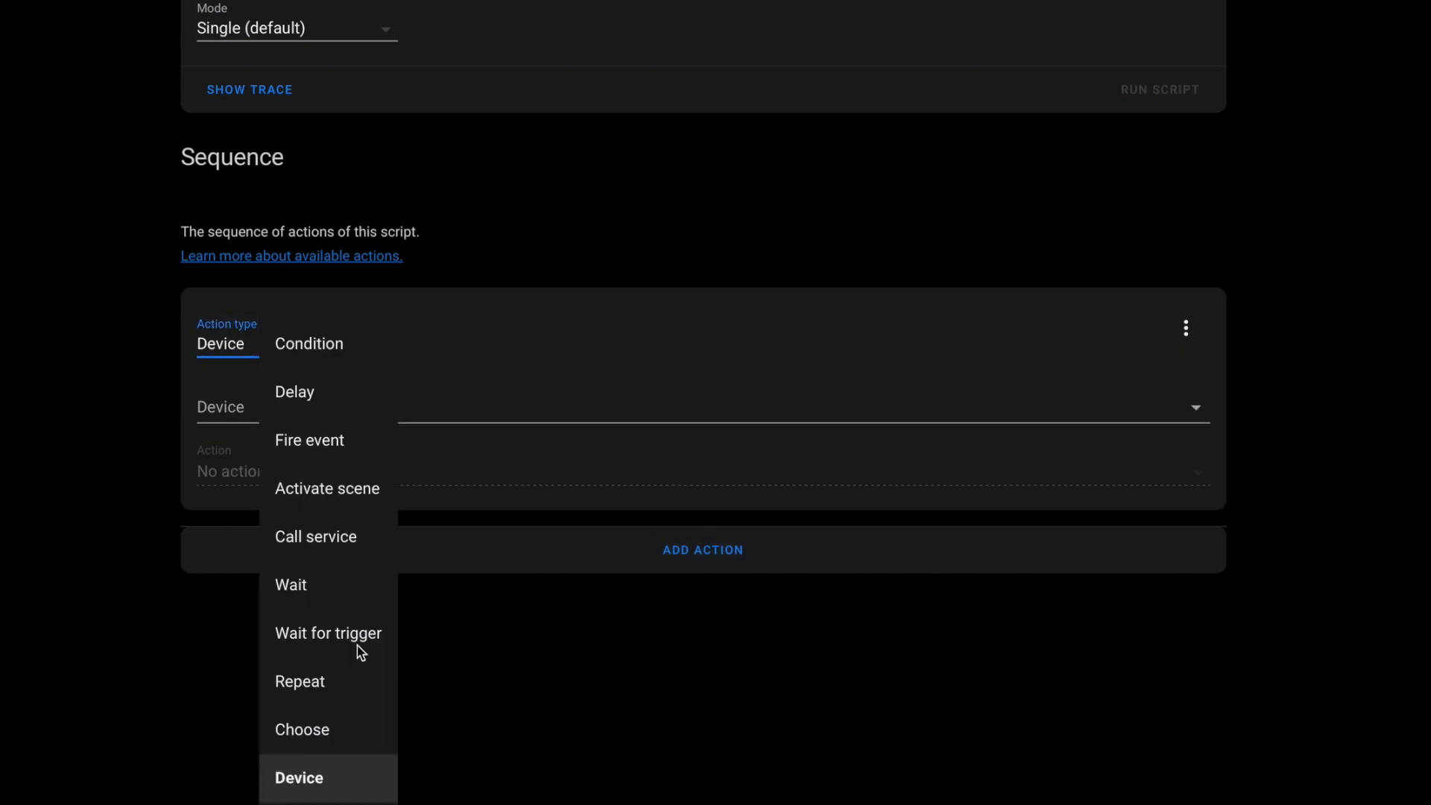
pyautogui.click(338, 680)
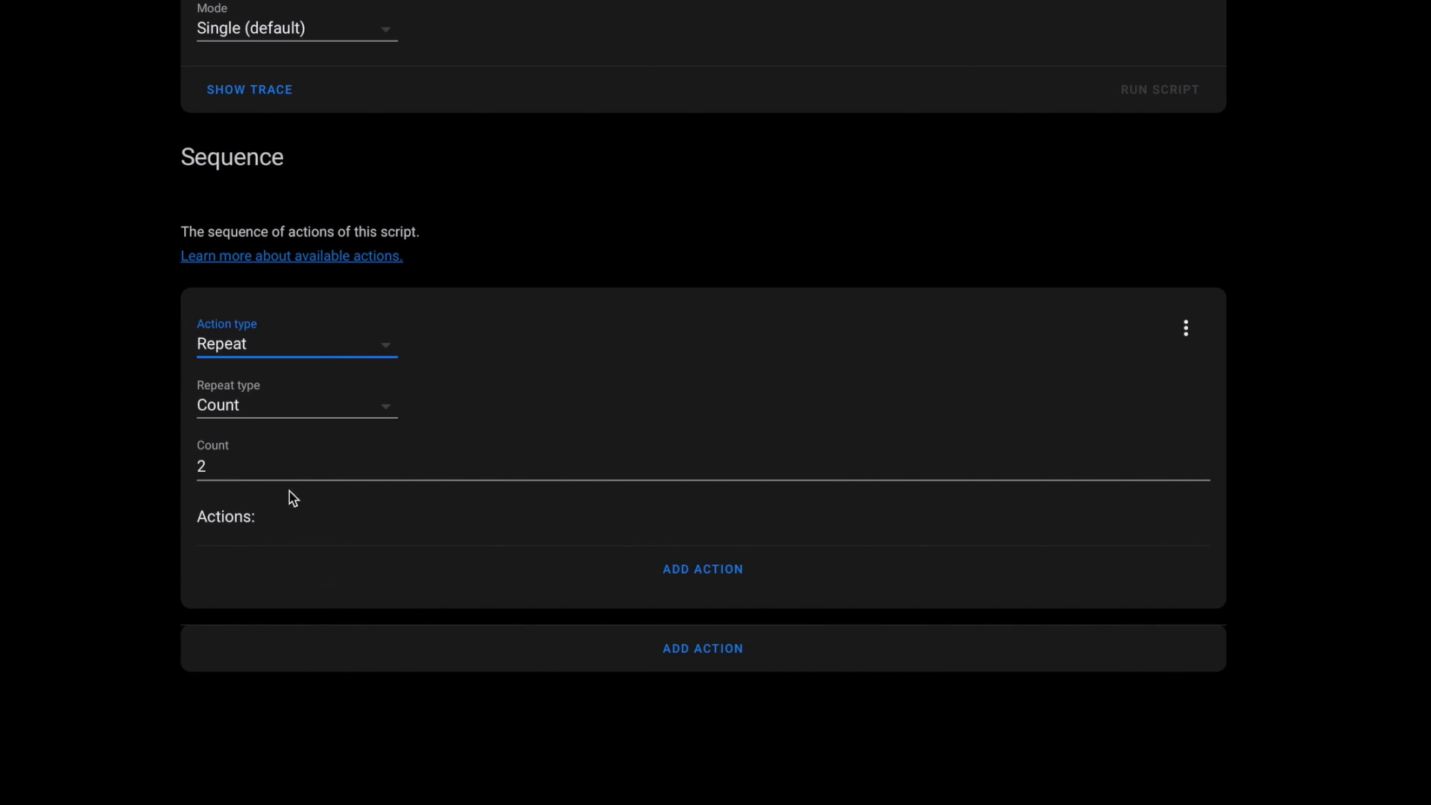
pyautogui.click(385, 406)
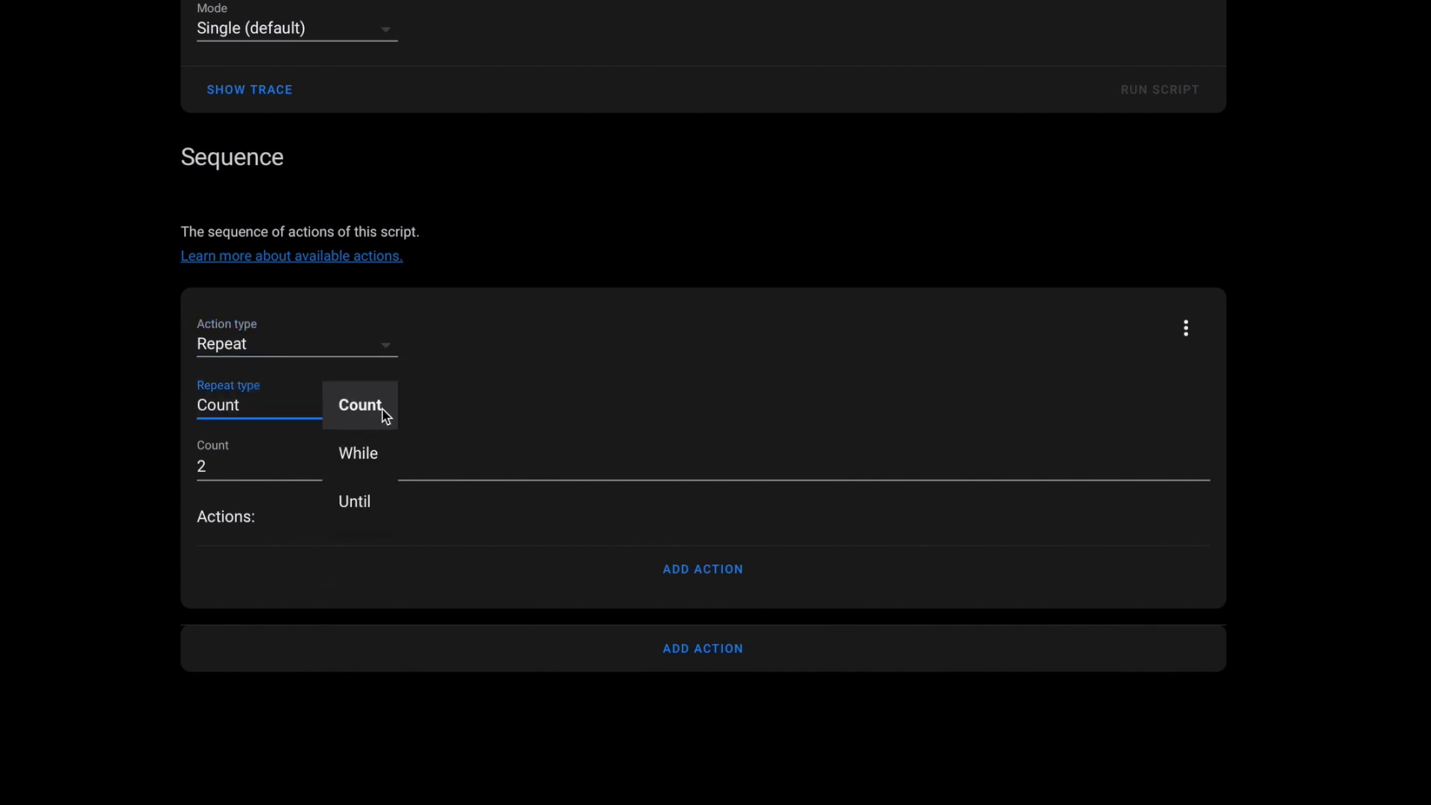
pyautogui.click(365, 501)
# Step: Give the loop a Sun stop condition of after sunrise
pyautogui.click(680, 507)
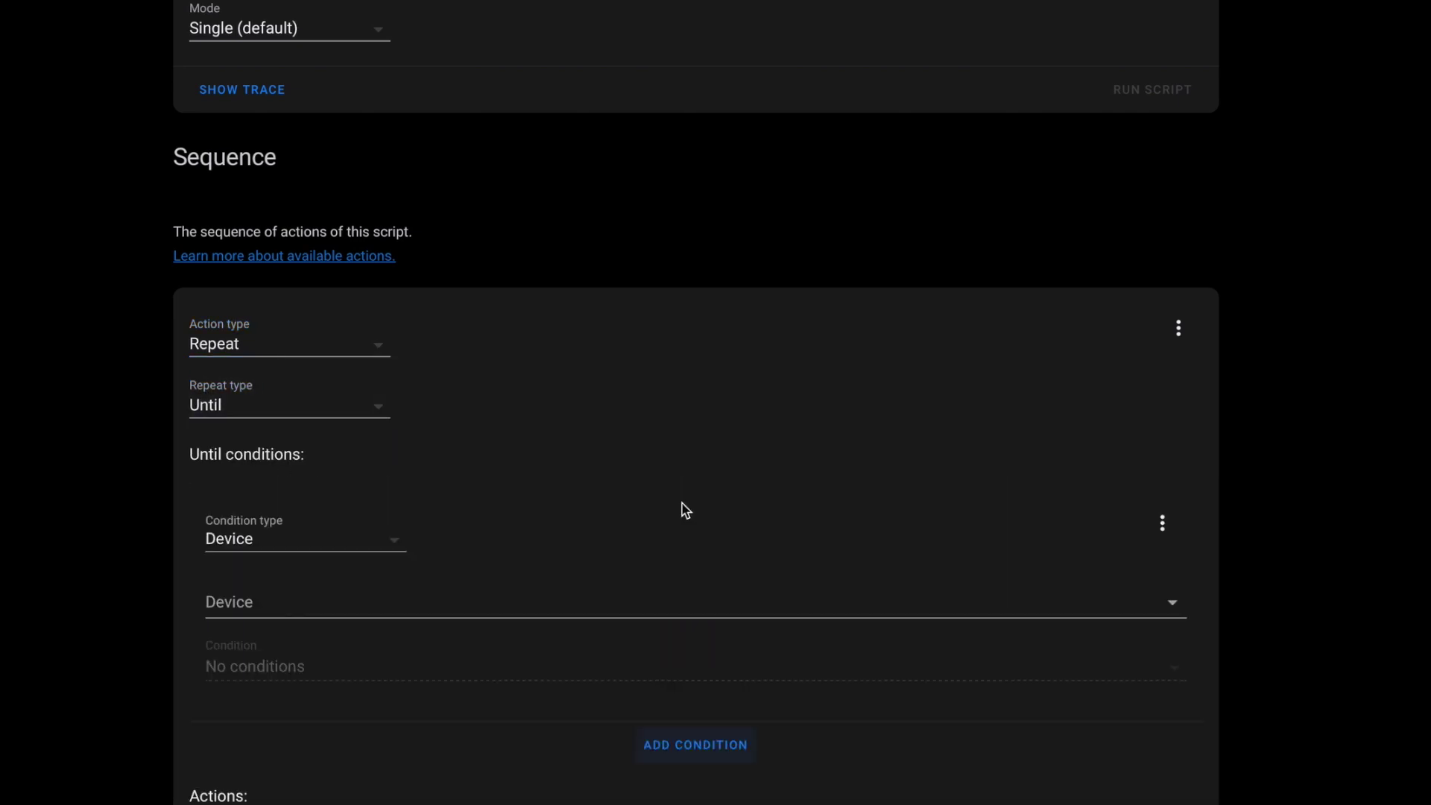
pyautogui.click(389, 544)
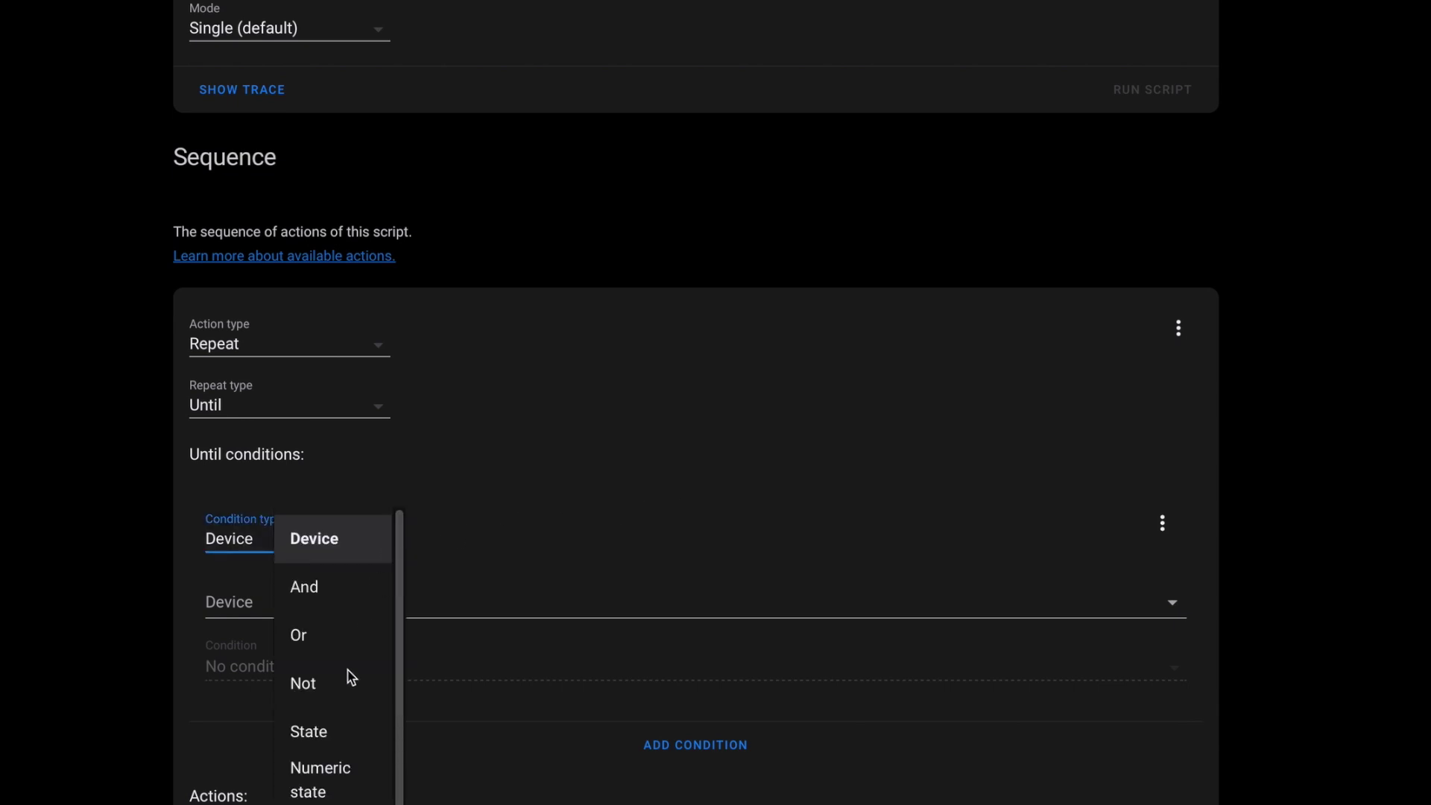
pyautogui.scroll(-2, 352, 693)
pyautogui.click(354, 727)
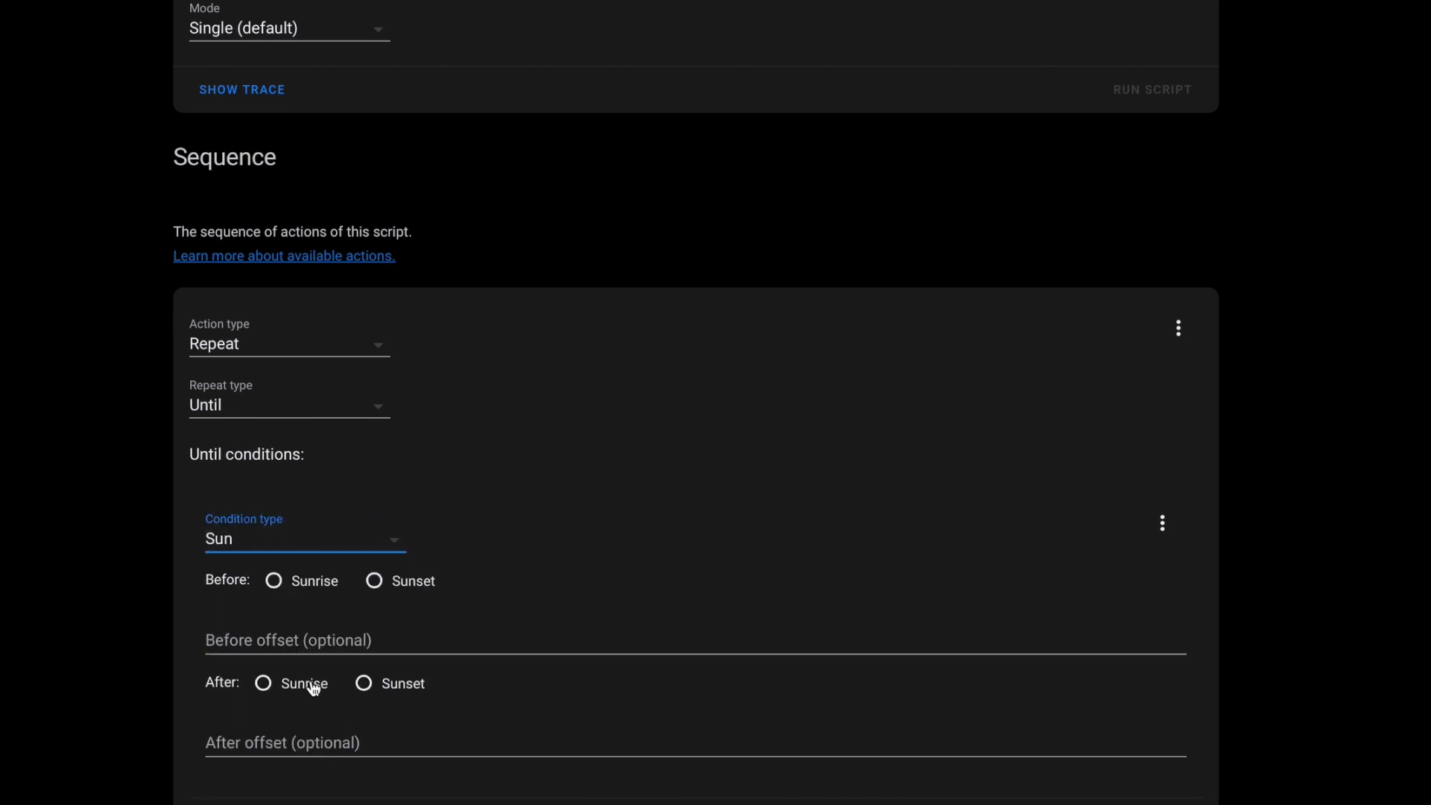
pyautogui.click(263, 684)
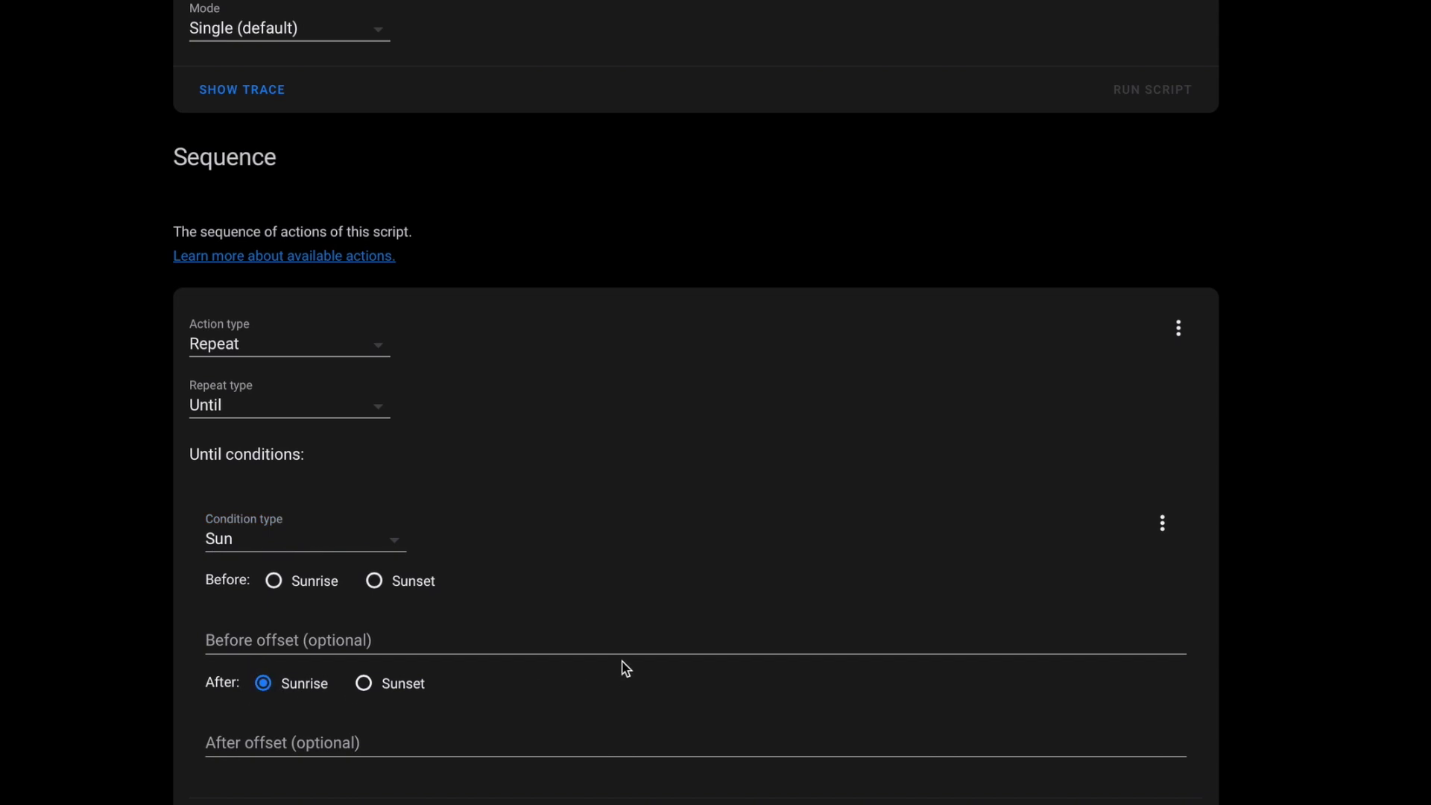
pyautogui.scroll(-2, 627, 667)
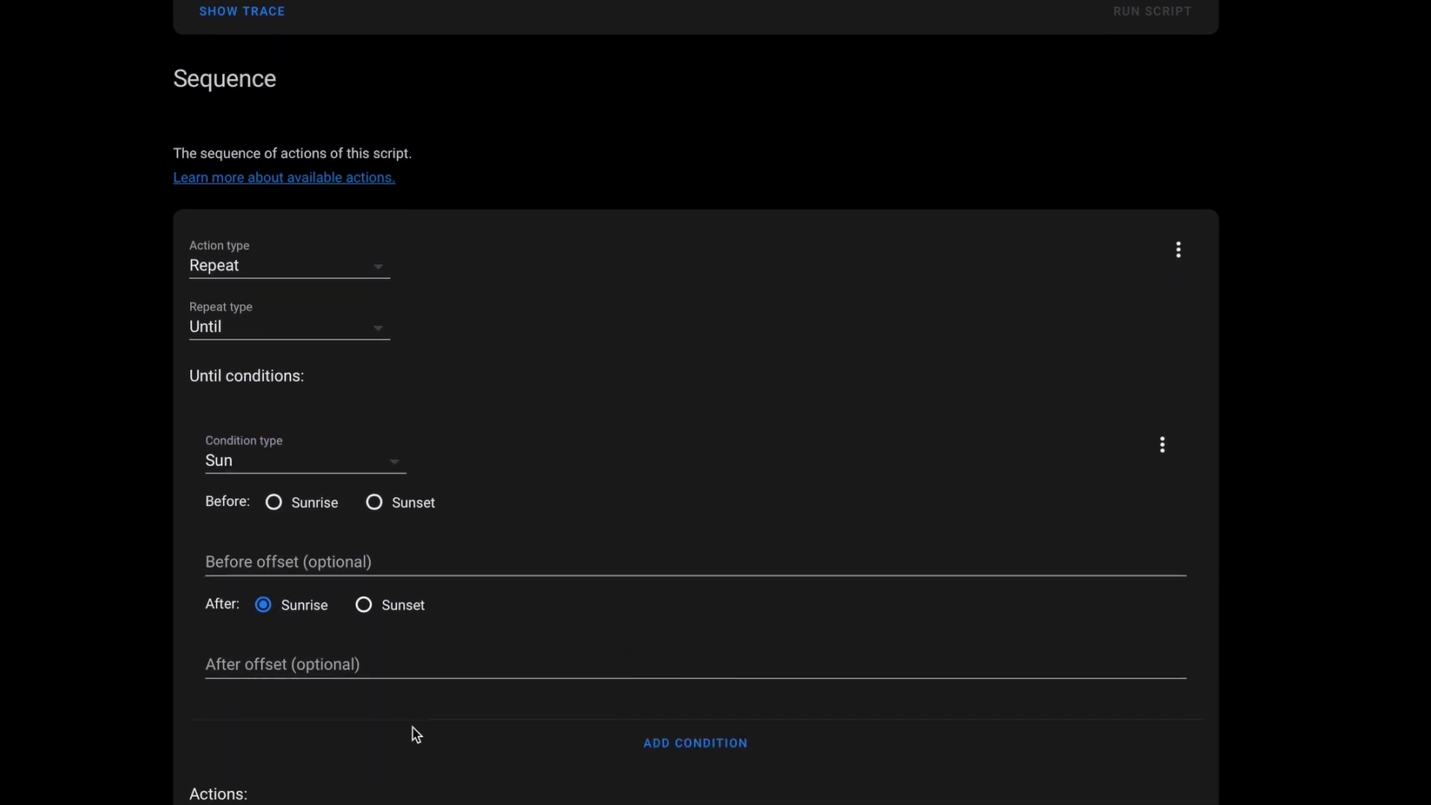
pyautogui.scroll(-2, 731, 707)
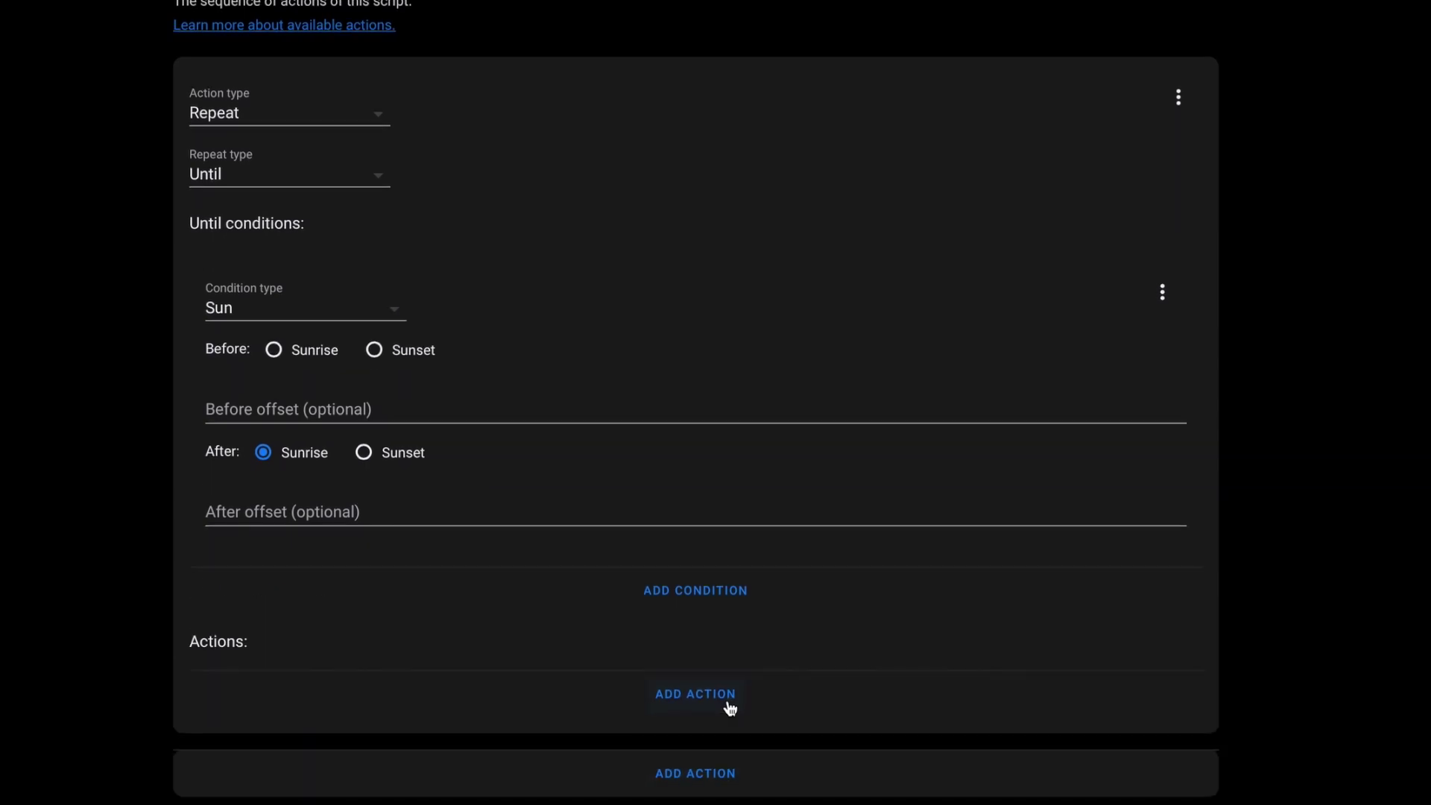
# Step: Add an Input text: Set action inside the loop targeting Current Random Light
pyautogui.click(729, 707)
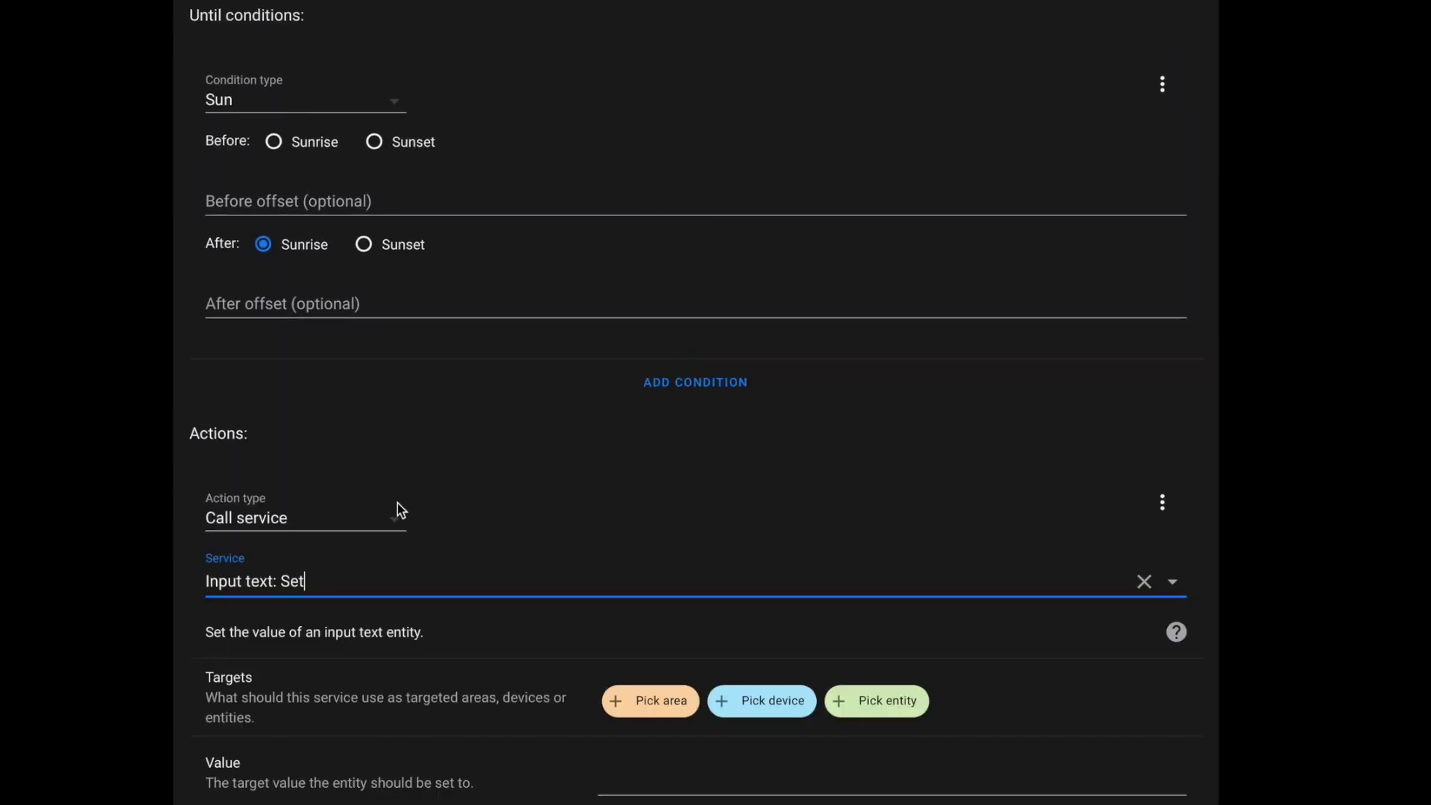
pyautogui.scroll(-1, 562, 527)
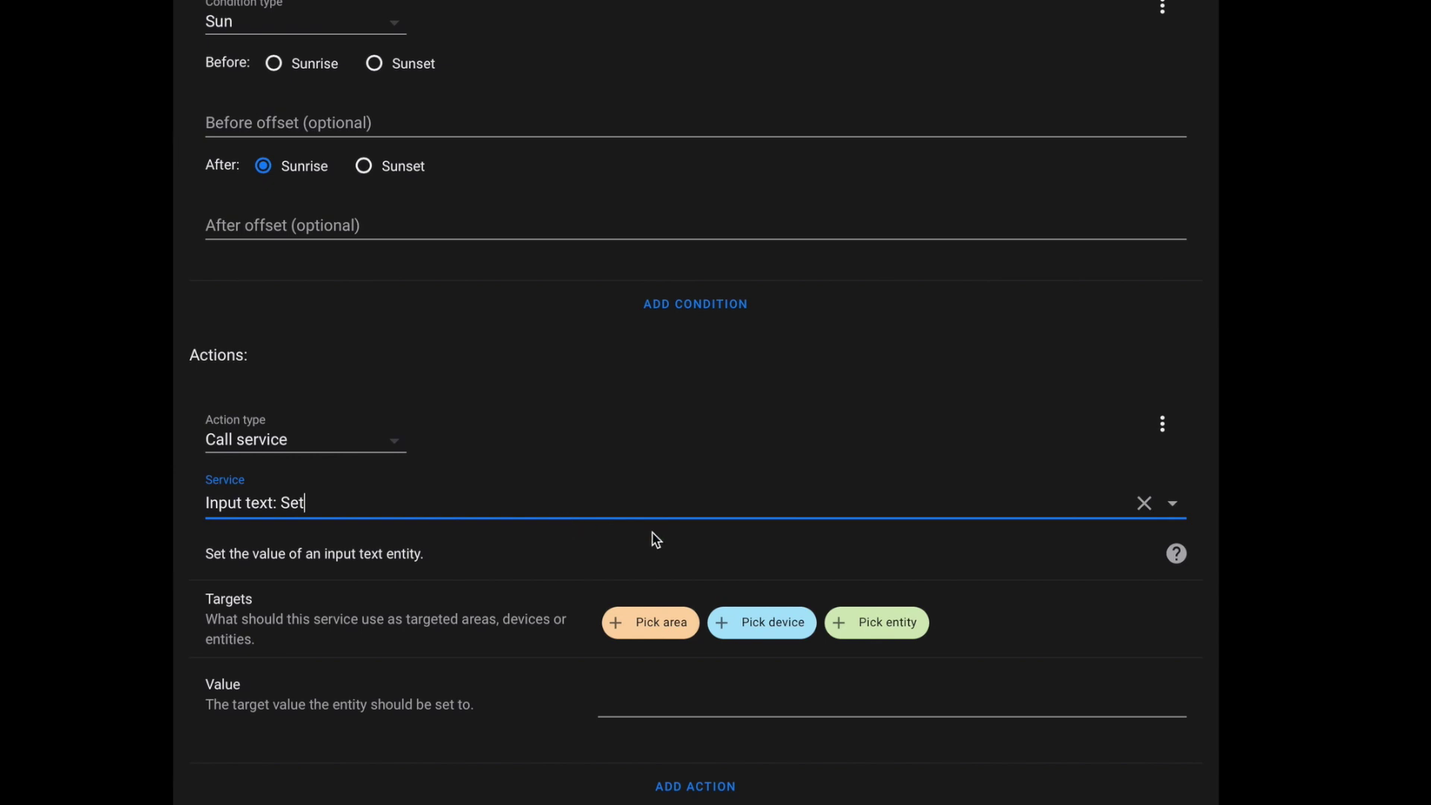
pyautogui.click(900, 631)
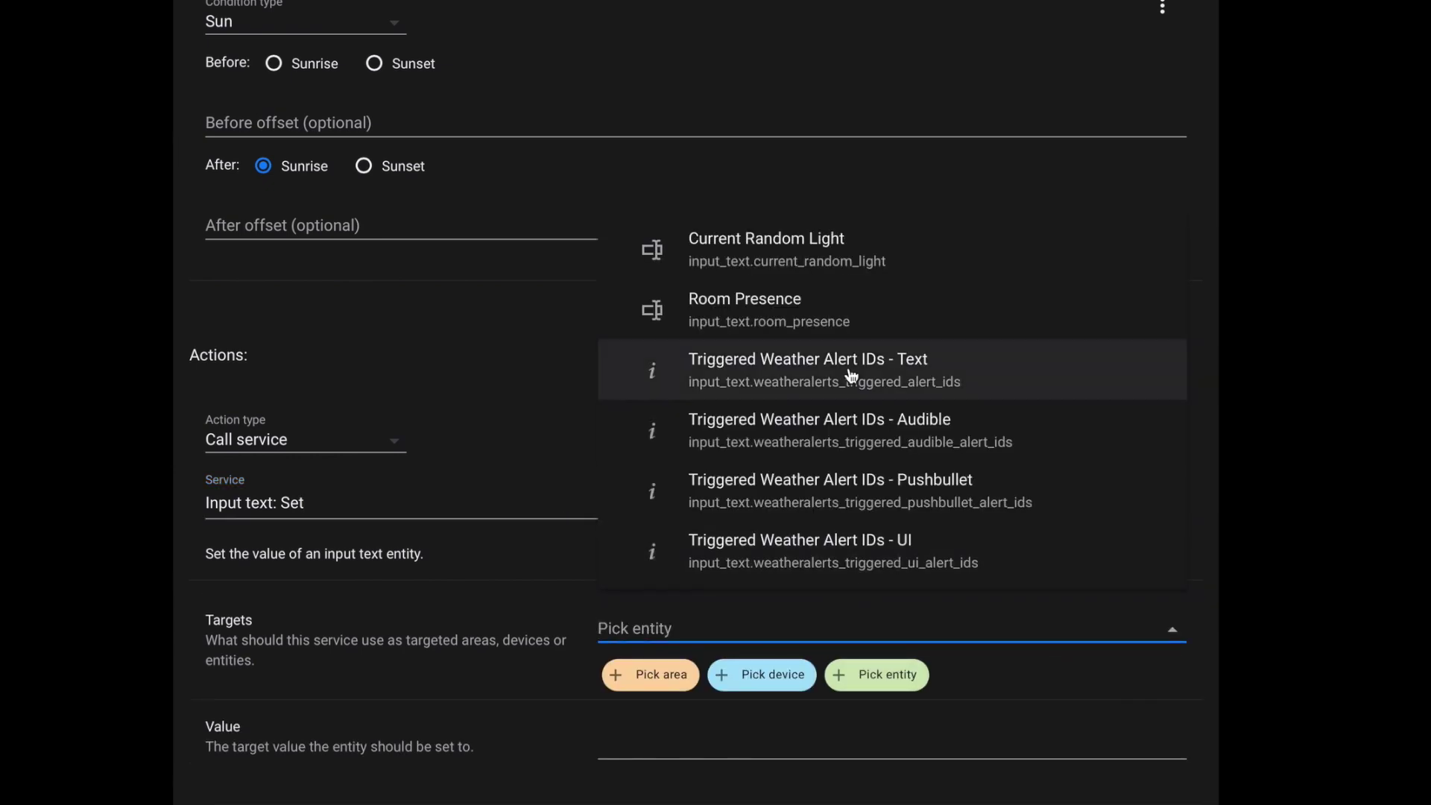
pyautogui.click(805, 244)
pyautogui.scroll(-2, 897, 626)
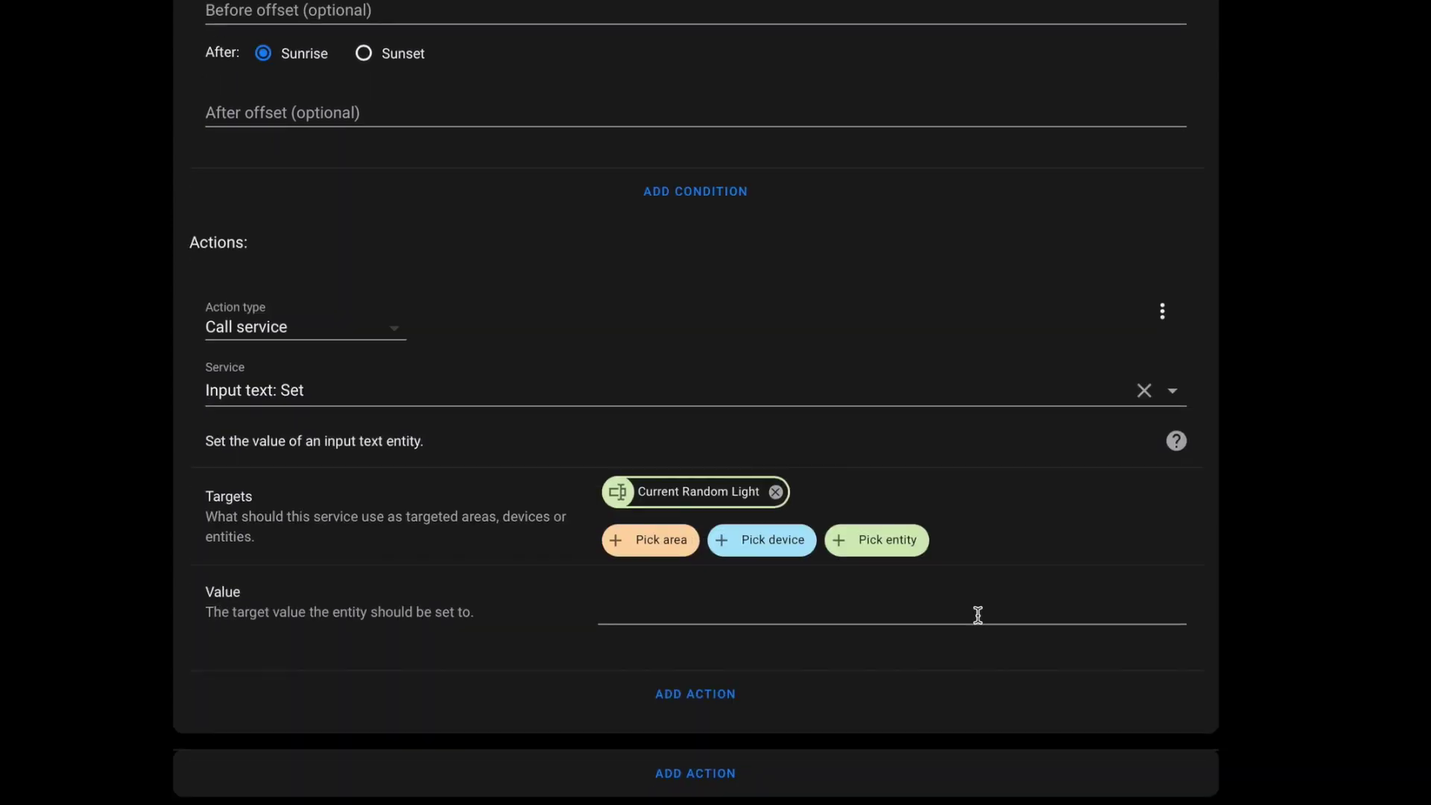
pyautogui.click(753, 611)
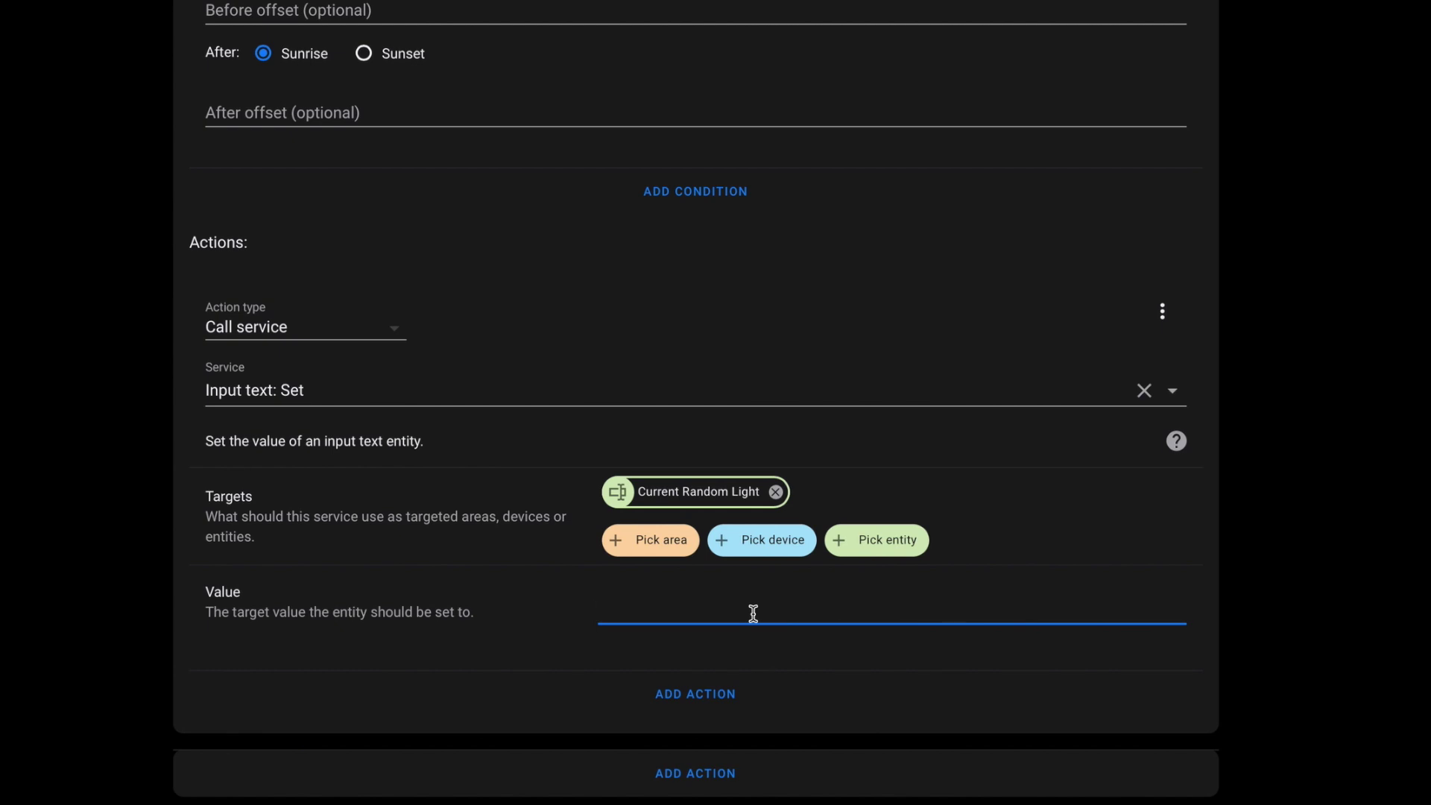
pyautogui.scroll(8, 1178, 256)
pyautogui.click(1178, 256)
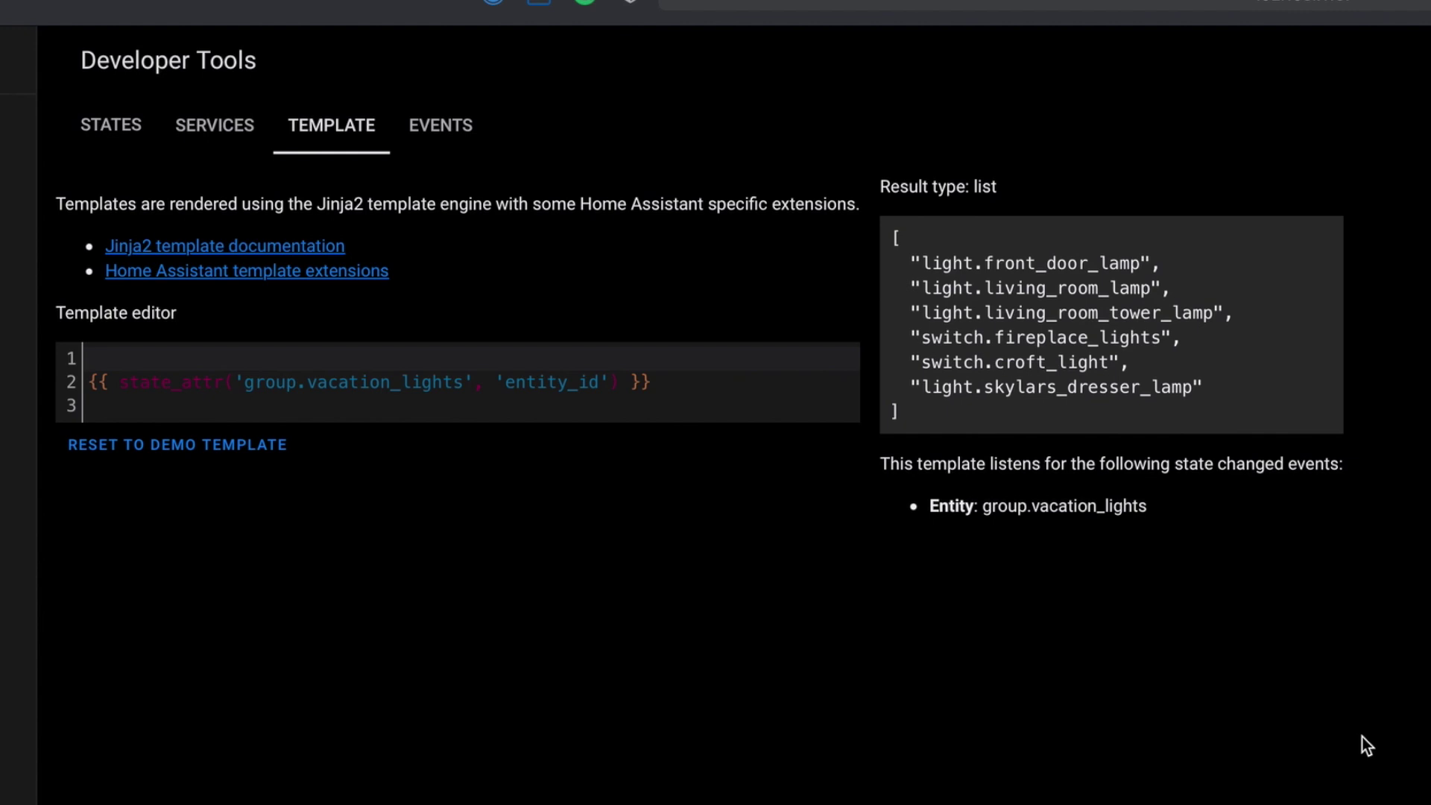
# Step: Append '| random' to the state_attr('group.vacation_lights','entity_id') template in the template tester
pyautogui.click(619, 382)
pyautogui.press('End')
pyautogui.write('| random')
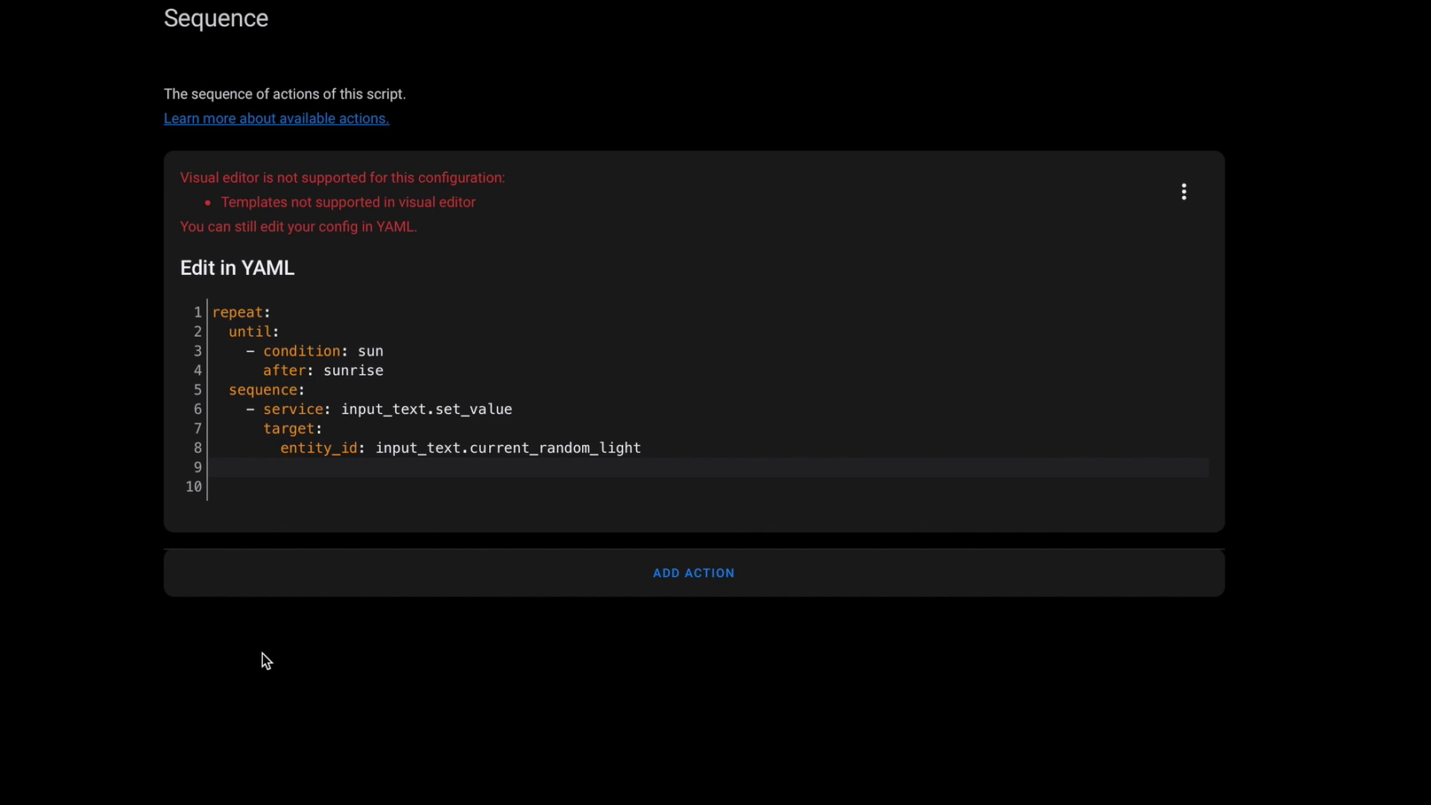
# Step: Paste the random vacation light value template and a homeassistant.turn_on block into the Repeat YAML
pyautogui.write("data:   value: '{{ state_attr(''group.vacation_lights'',''entity_id'') | random }}'")
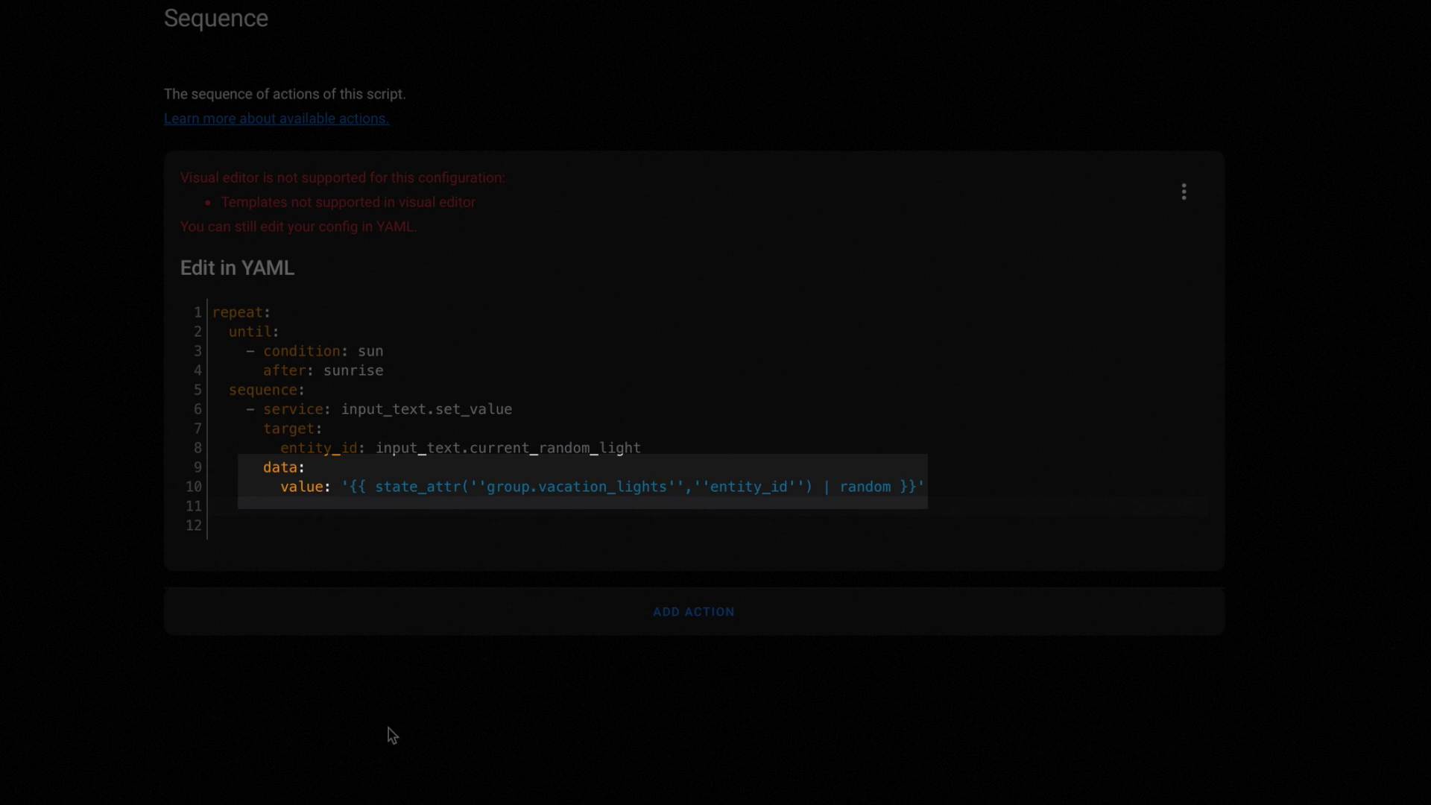
pyautogui.write("- service: homeassistant.turn_on     data:       entity_id: '{{ states(''input_text.current_random_light'') }}'")
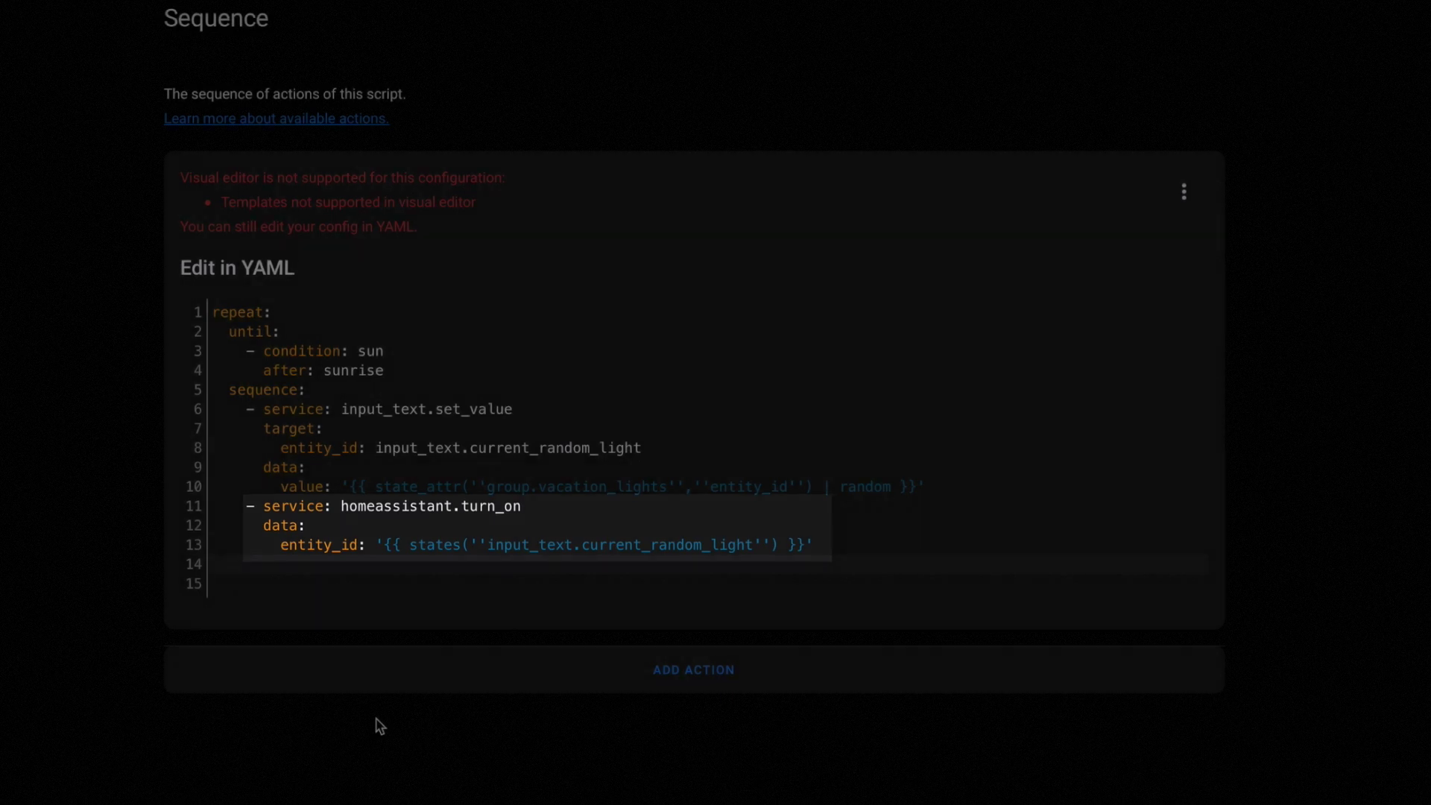
# Step: Paste a random 5–59 minute delay, a homeassistant.turn_off block, and a reset-to-None set_value block
pyautogui.write("- delay:     minutes: '{{ range(5,59) | random | int }}'")
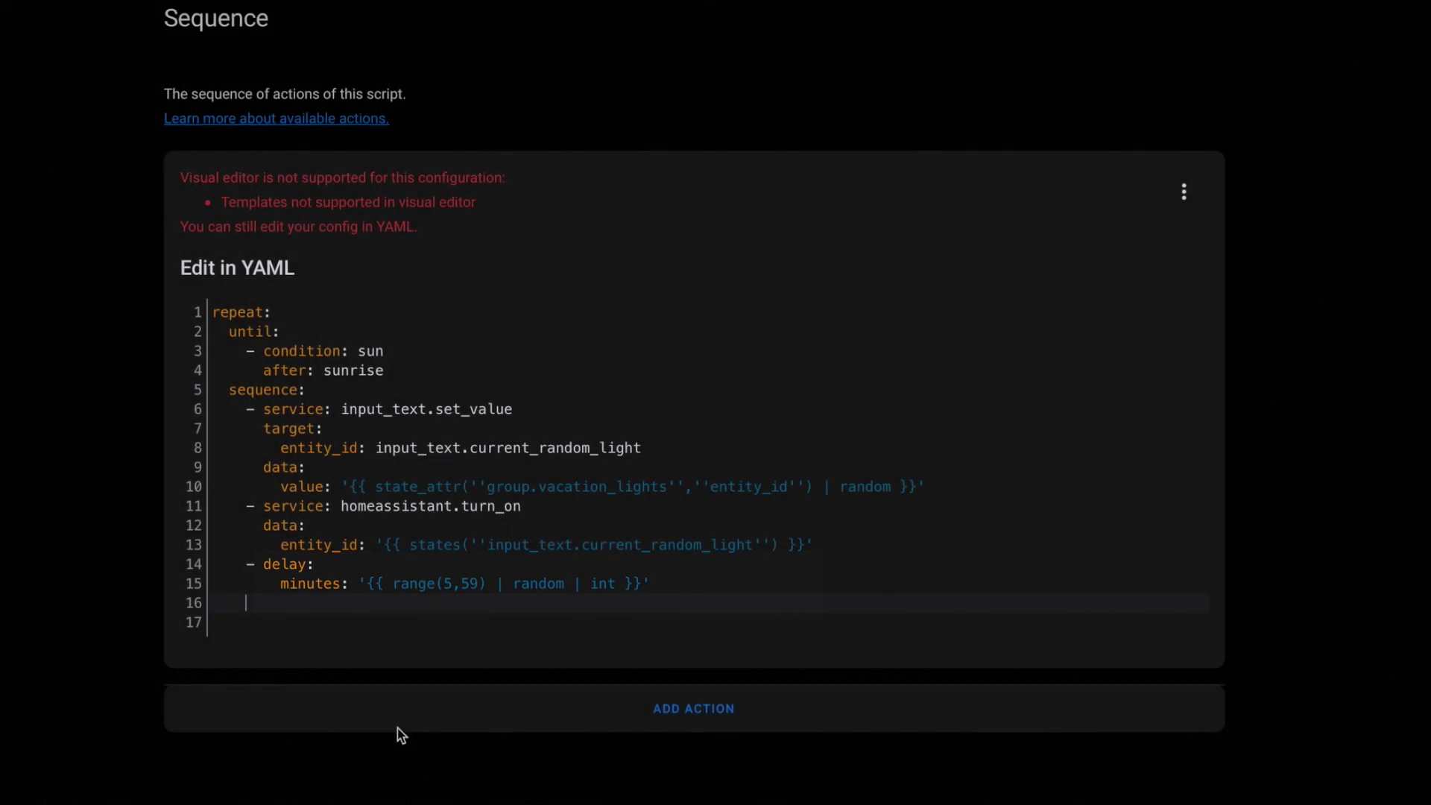
pyautogui.write("- service: homeassistant.turn_off       data:         entity_id: '{{ states(''input_text.current_random_light'') }}'")
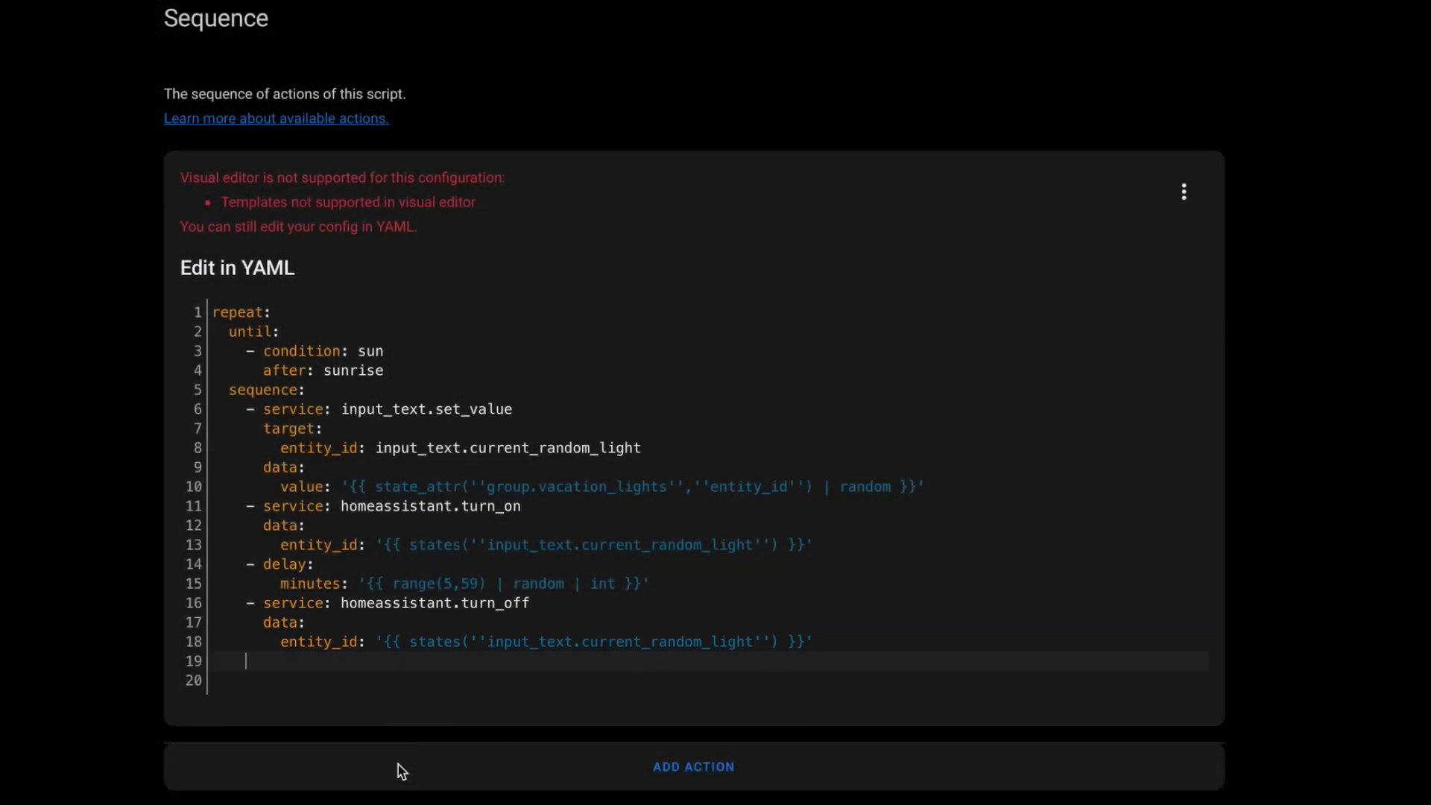
pyautogui.write('- service: input_text.set_value   data:     entity_id: input_text.current_random_light     value: None')
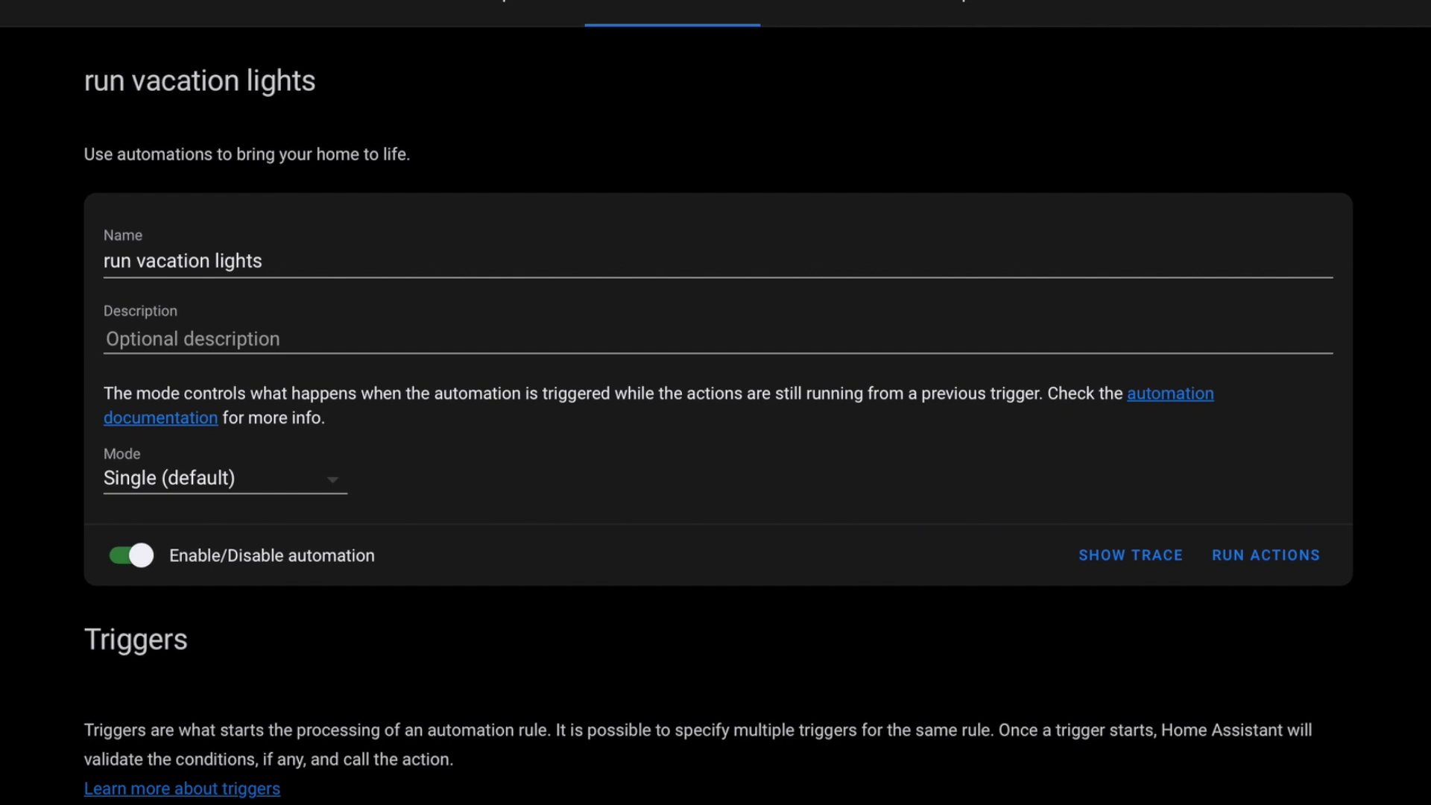
# Step: Set the cancel State trigger's From to 'on' and To to 'off'
pyautogui.scroll(-8, 715, 402)
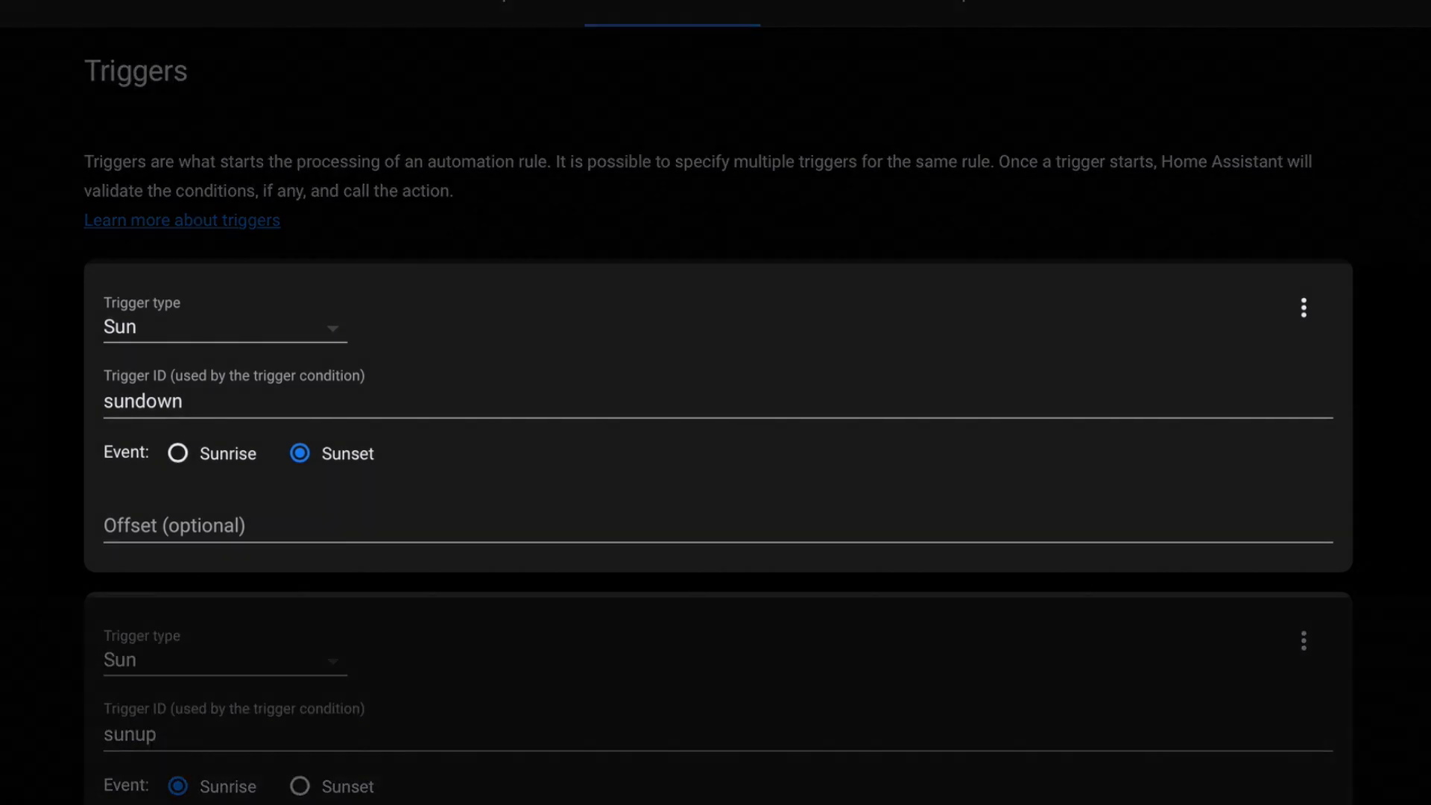
pyautogui.scroll(-5, 716, 403)
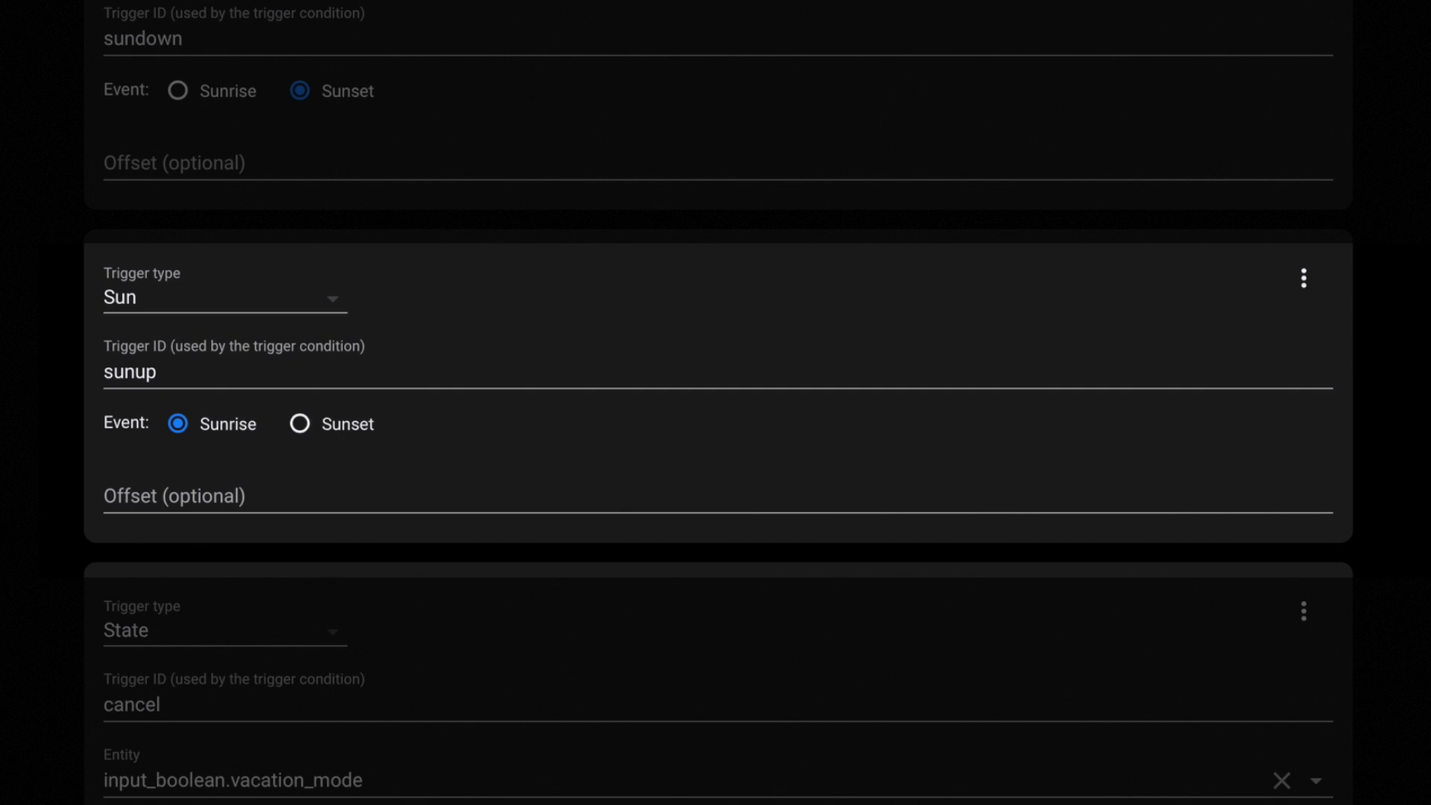
pyautogui.scroll(-6, 316, 456)
pyautogui.click(316, 456)
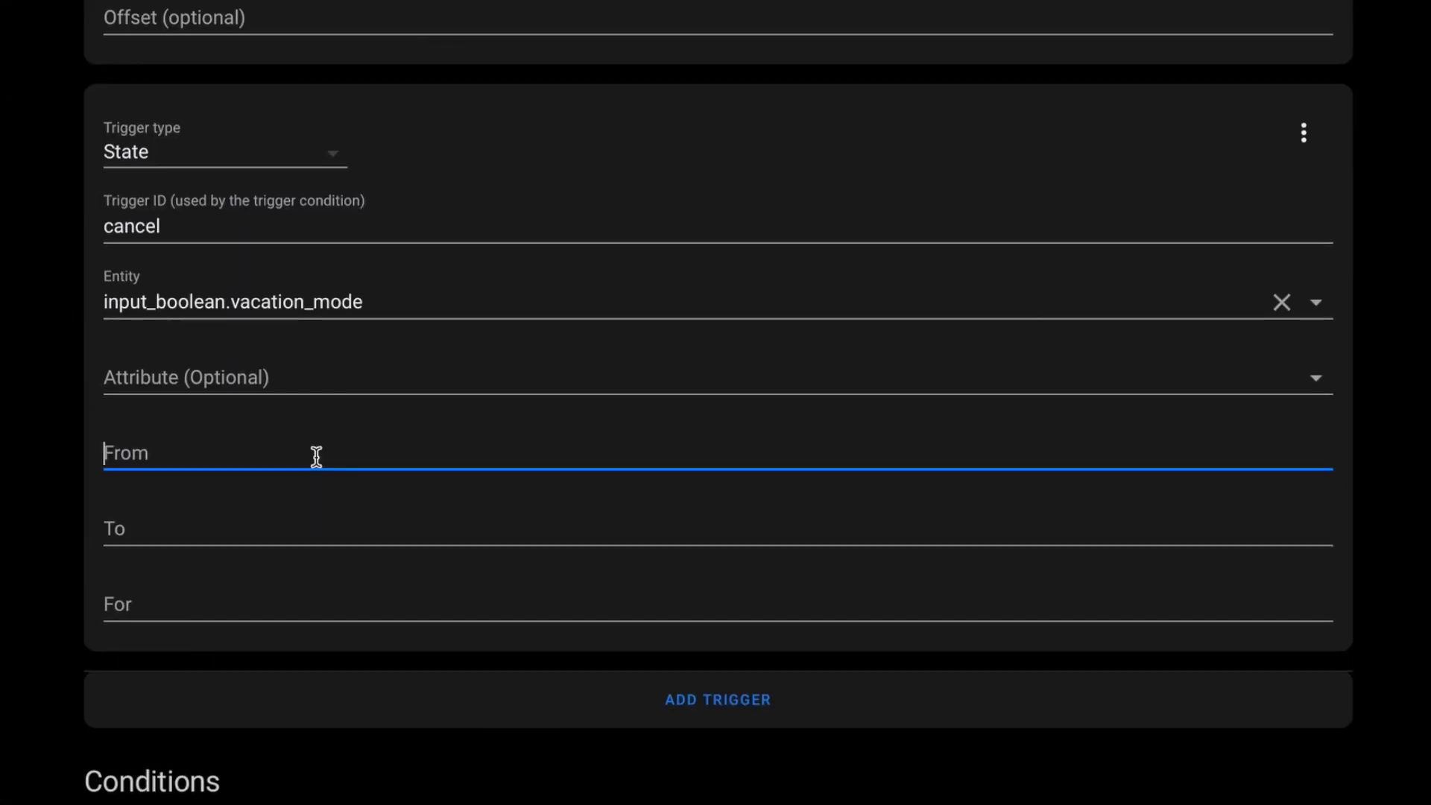
pyautogui.write('on')
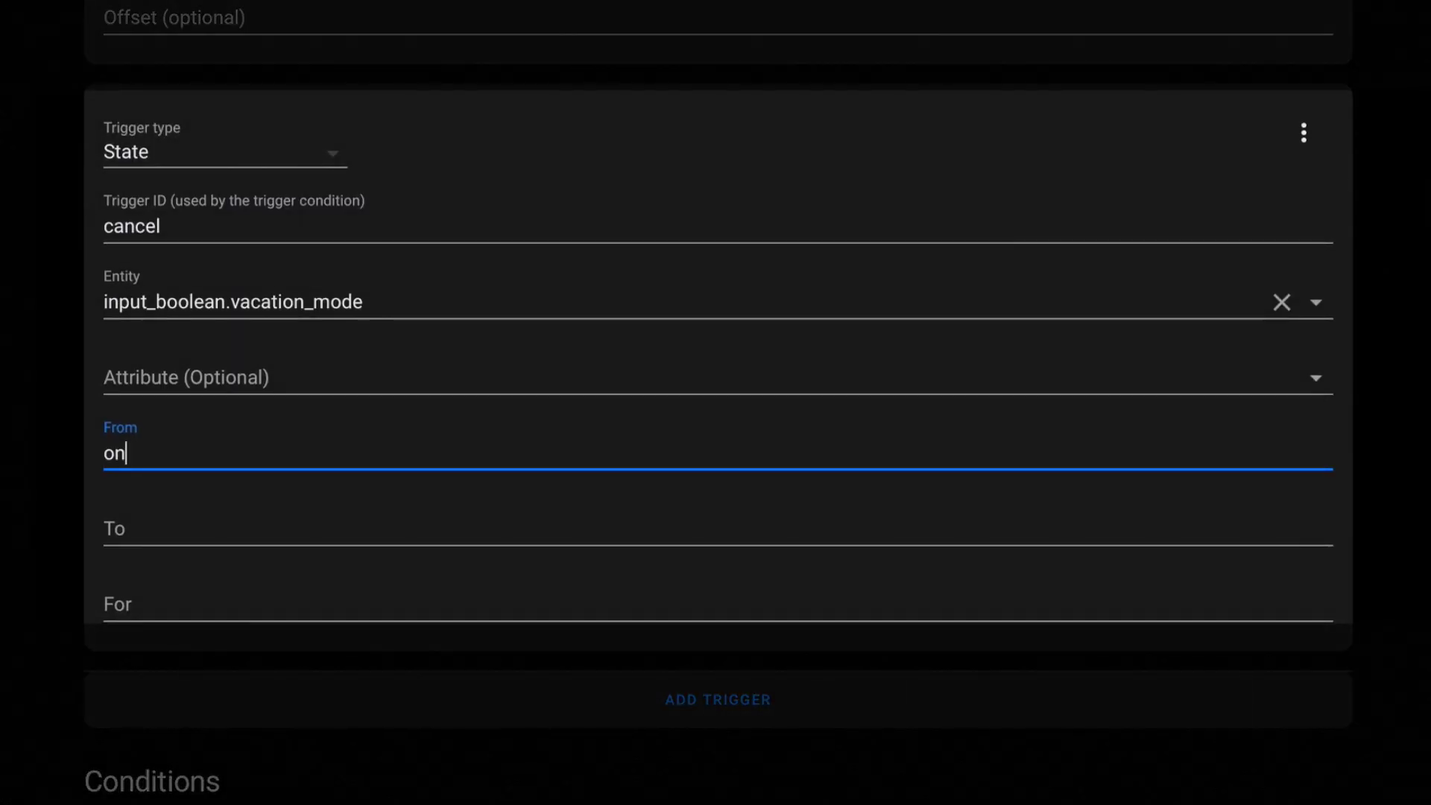
pyautogui.press('Tab')
pyautogui.write('off')
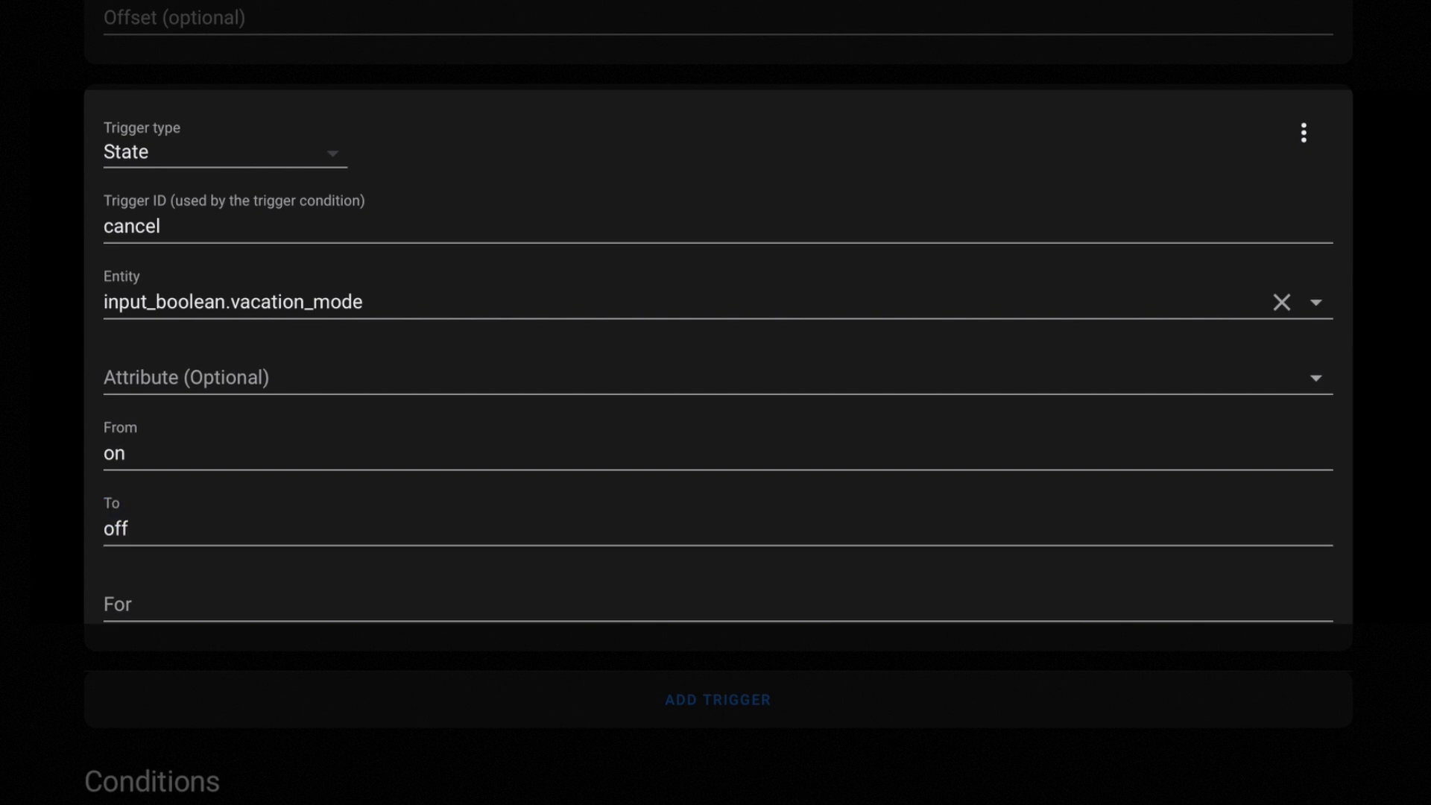
pyautogui.scroll(-1, 715, 402)
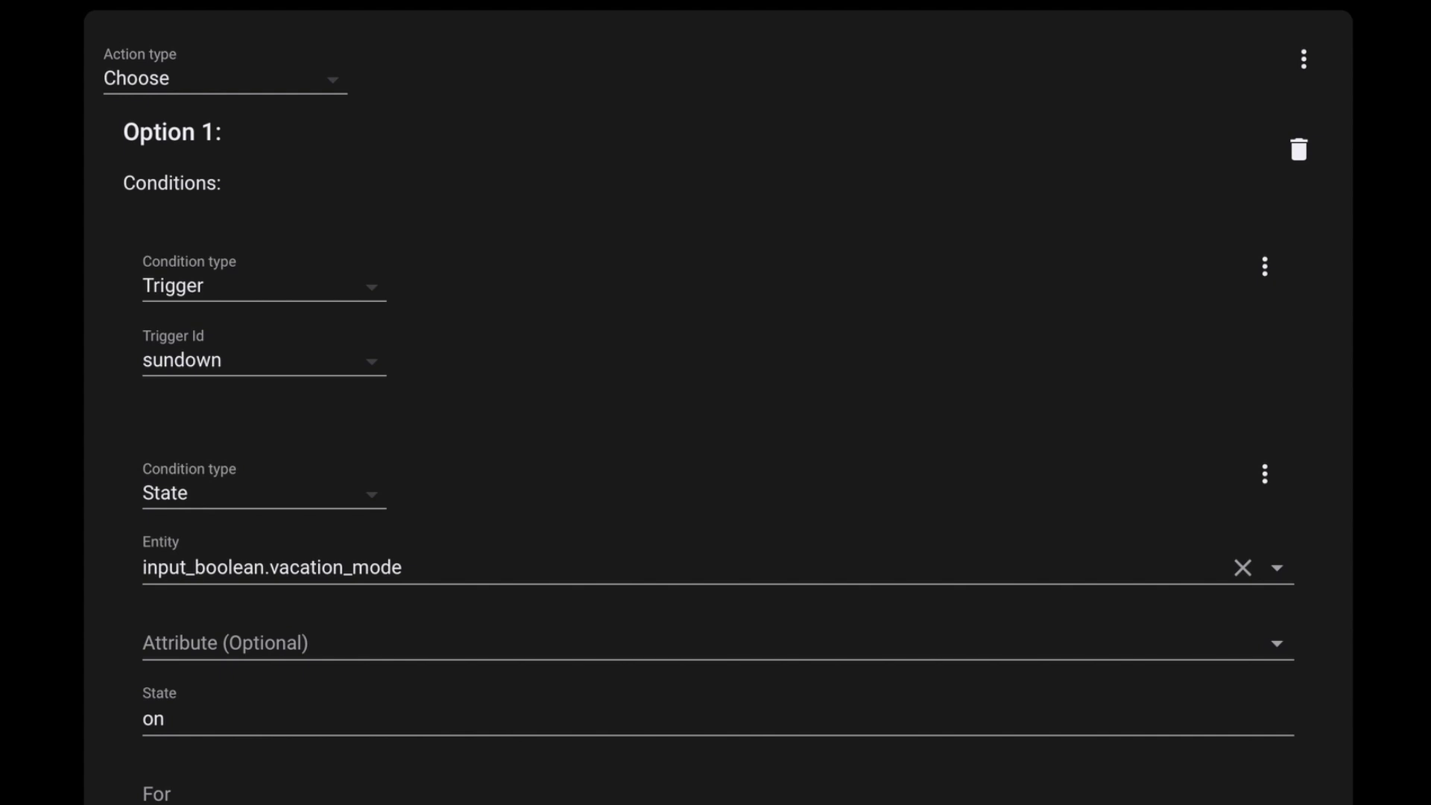
# Step: Scroll down to Option 1's script.turn_on call for the randomize vacation lights script
pyautogui.scroll(-8, 715, 403)
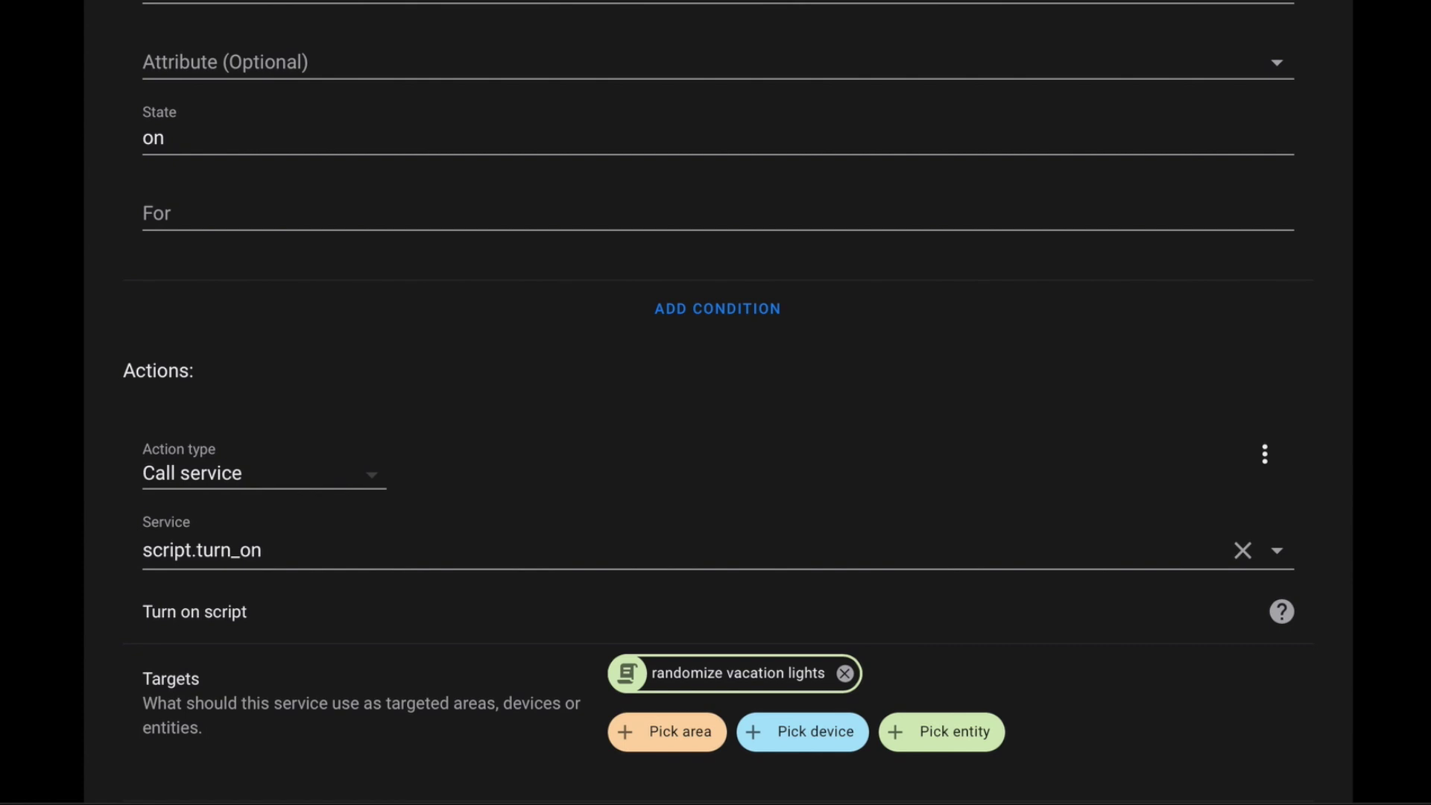
# Step: Scroll through Option 2's sunup/cancel conditions and its script.turn_off action
pyautogui.scroll(-10, 715, 402)
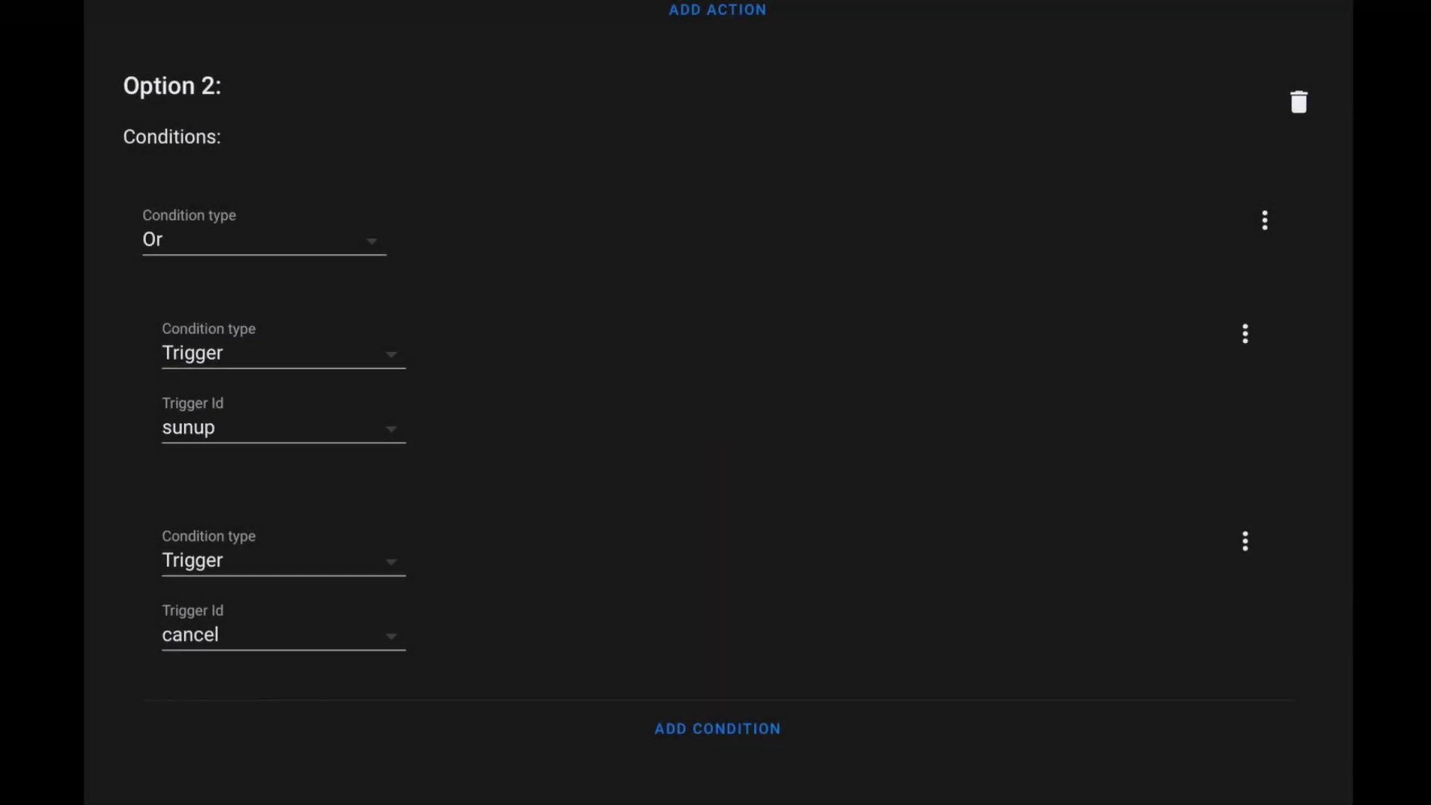
pyautogui.scroll(-8, 715, 402)
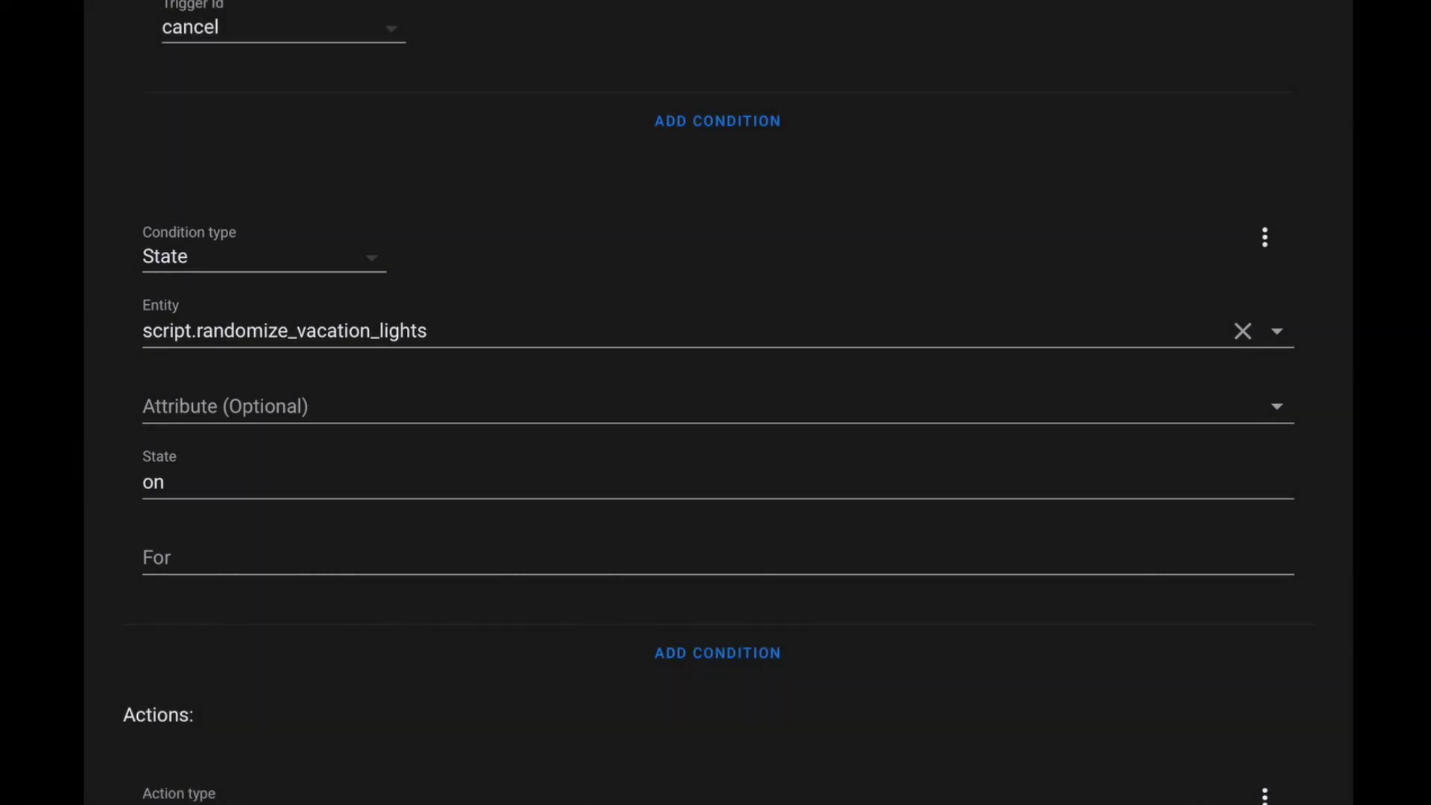
pyautogui.scroll(-8, 717, 402)
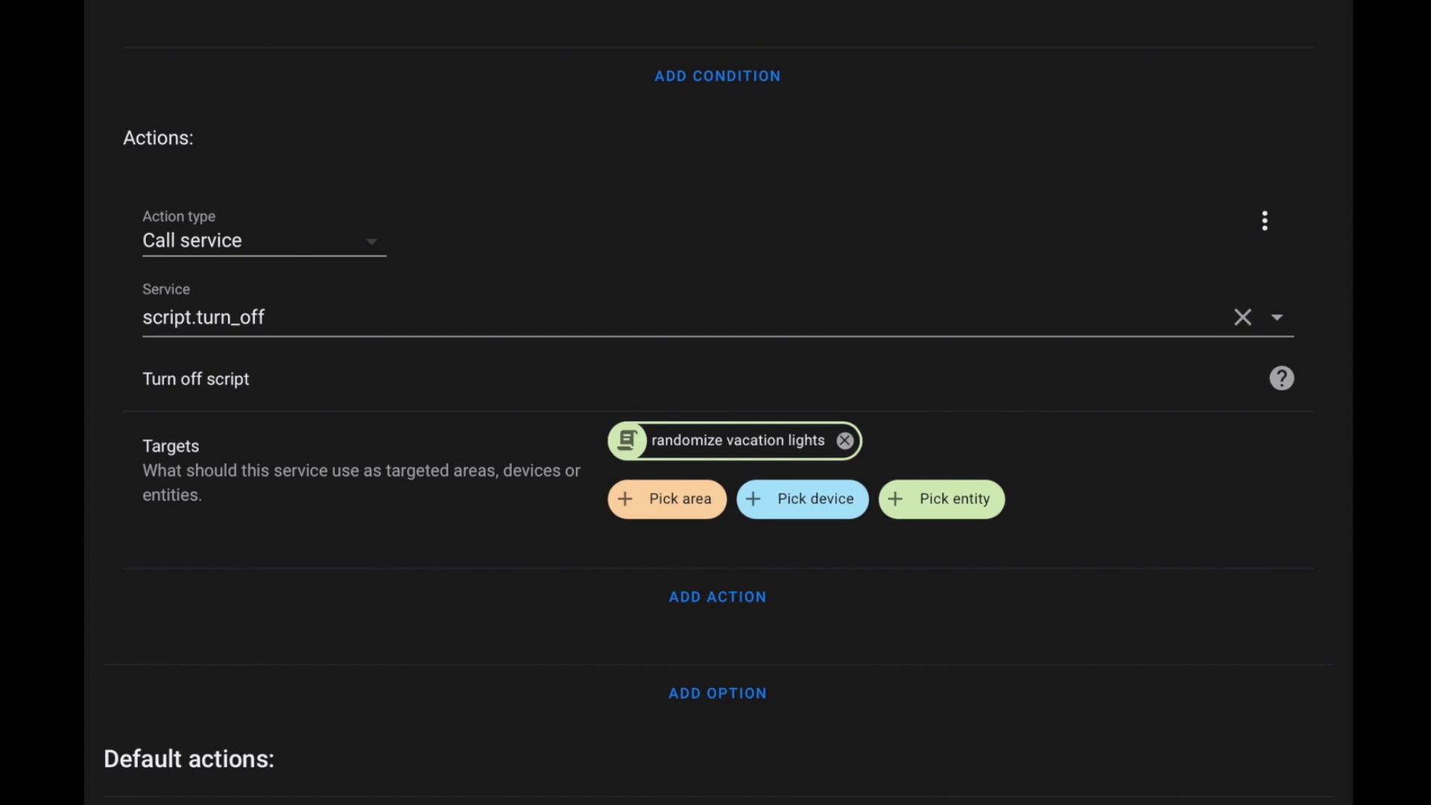